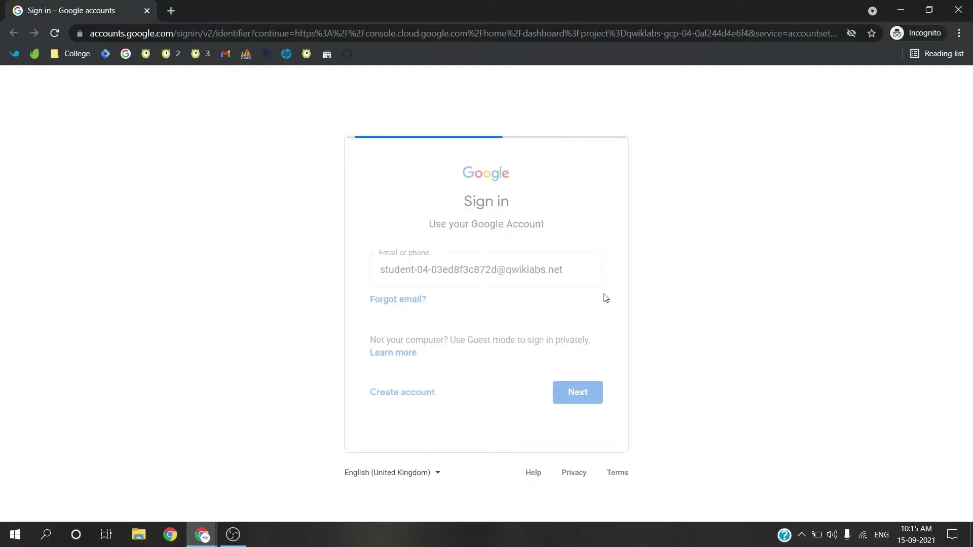
# - Enter the lab account's password to sign in to Google and accept the new account terms
pyautogui.hotkey('ctrl', 'v')
pyautogui.press('Return')
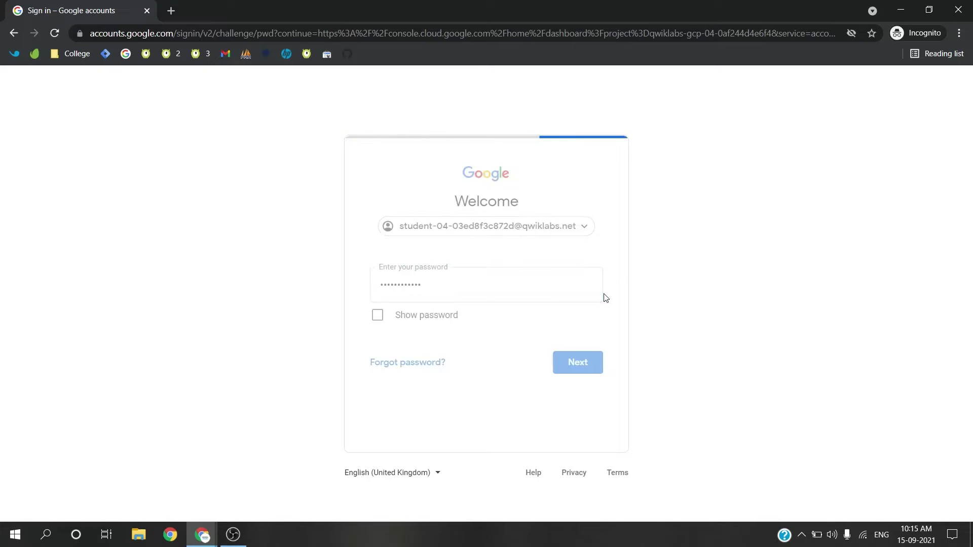
pyautogui.click(552, 419)
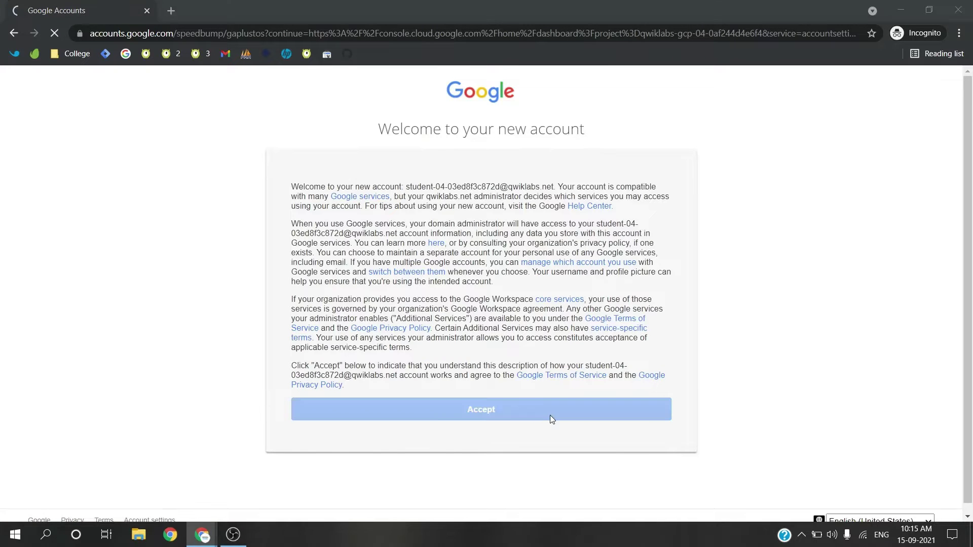
# - Copy the gcloud auth list command from the Activate Cloud Shell section of the Qwiklabs instructions
pyautogui.hotkey('alt', 'Tab')
pyautogui.scroll(-10, 461, 380)
pyautogui.scroll(5, 462, 383)
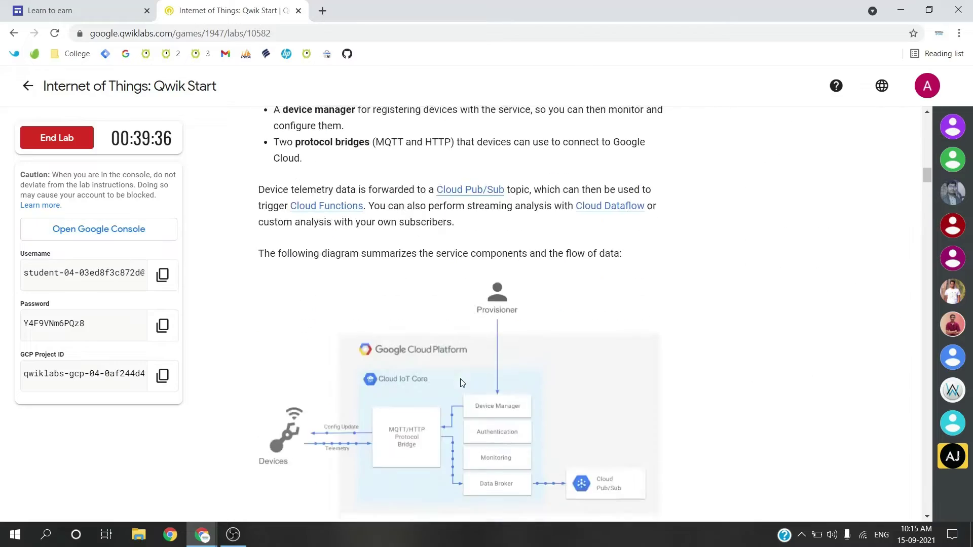
pyautogui.scroll(-20, 460, 383)
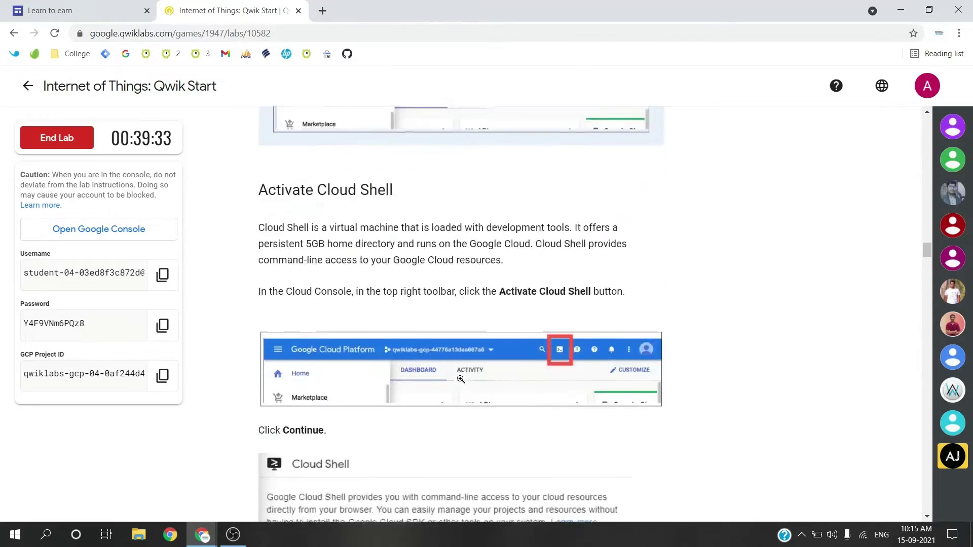
pyautogui.scroll(-13, 460, 380)
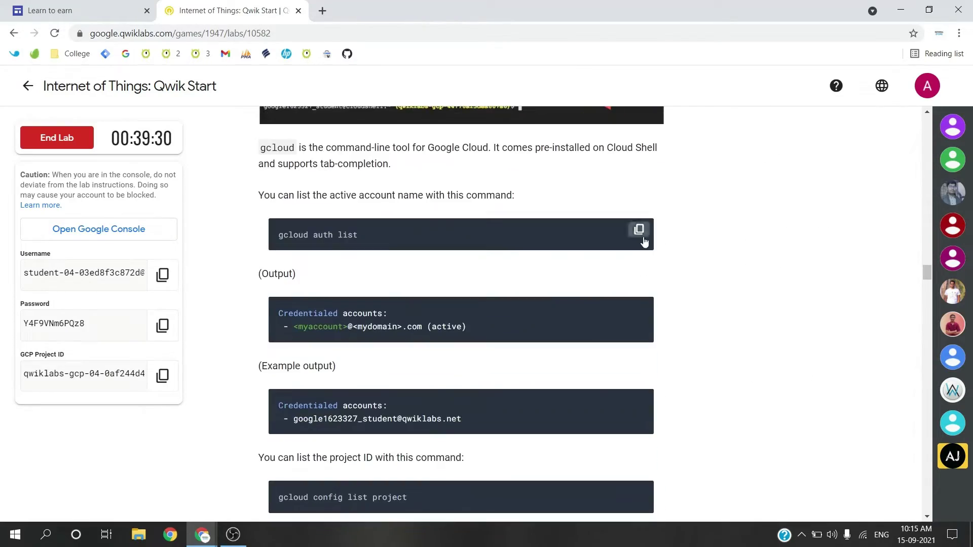
# - Agree to the Google Cloud Platform terms of service in the cloud console's welcome dialog
pyautogui.hotkey('alt', 'Tab')
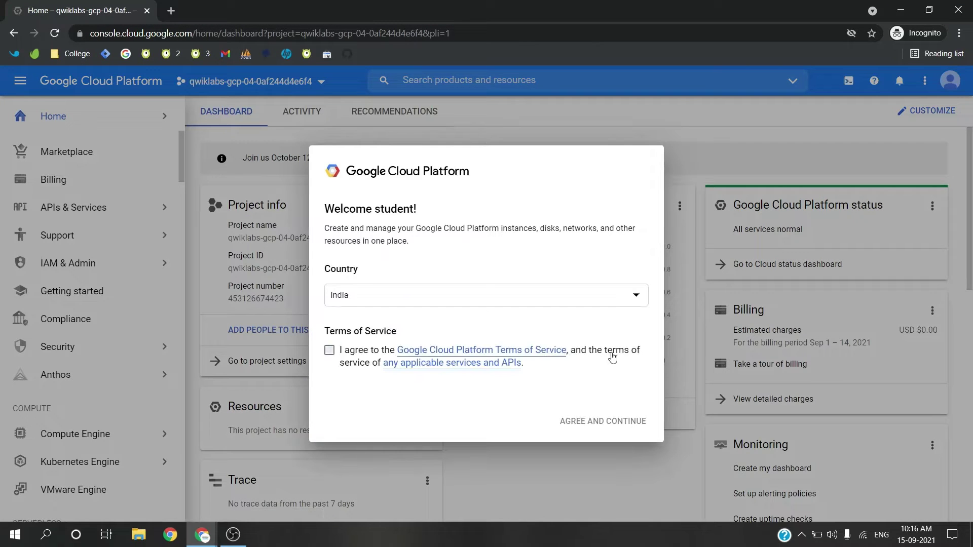
pyautogui.click(612, 357)
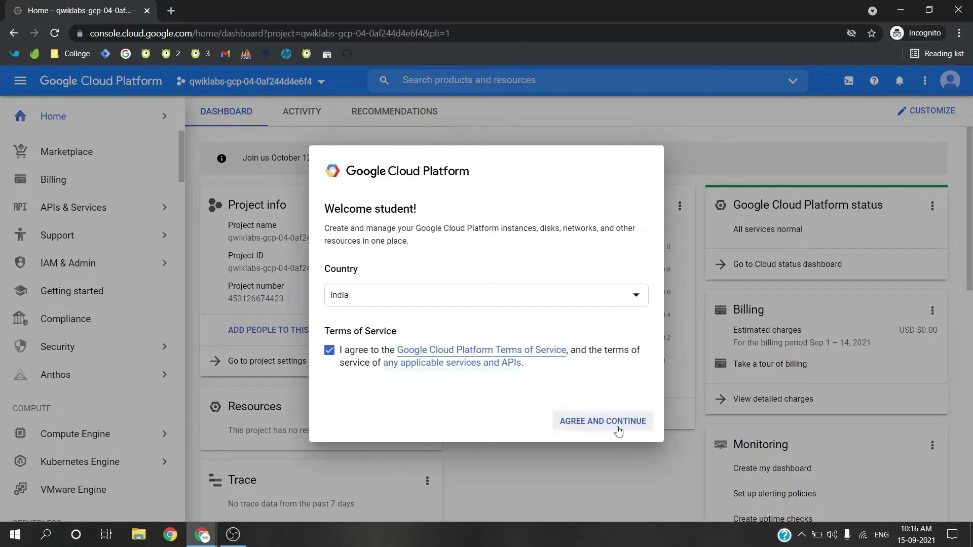
pyautogui.click(618, 421)
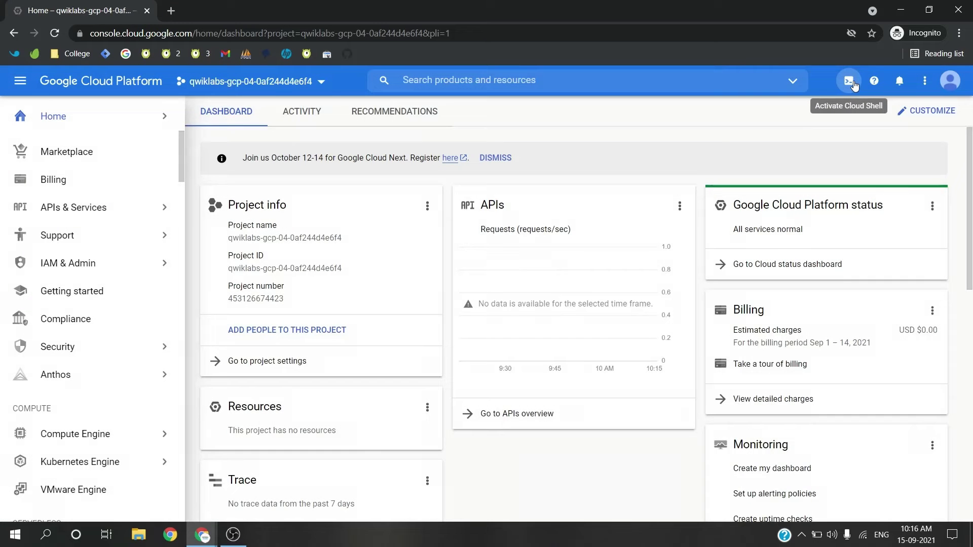
# - Activate Cloud Shell and run gcloud auth list in its terminal
pyautogui.click(851, 81)
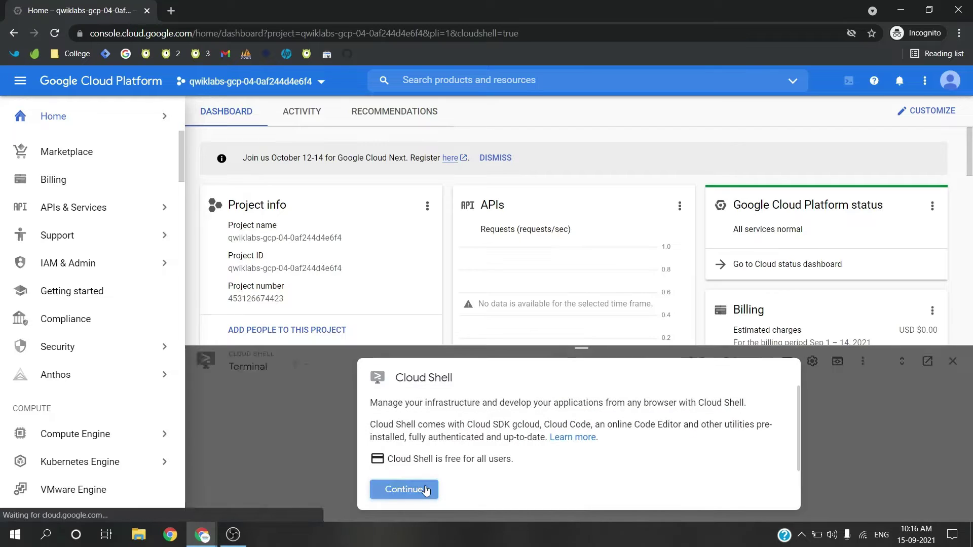
pyautogui.click(402, 489)
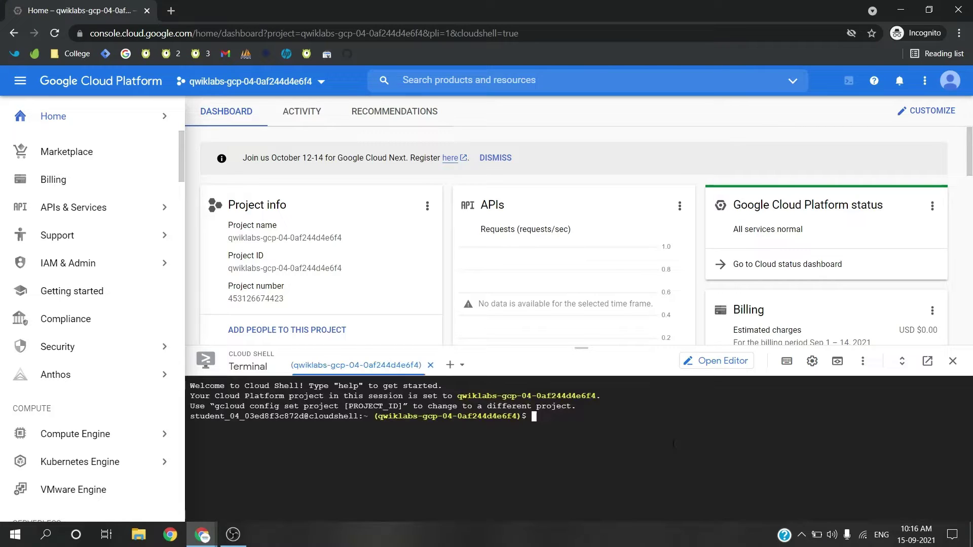
pyautogui.click(482, 485)
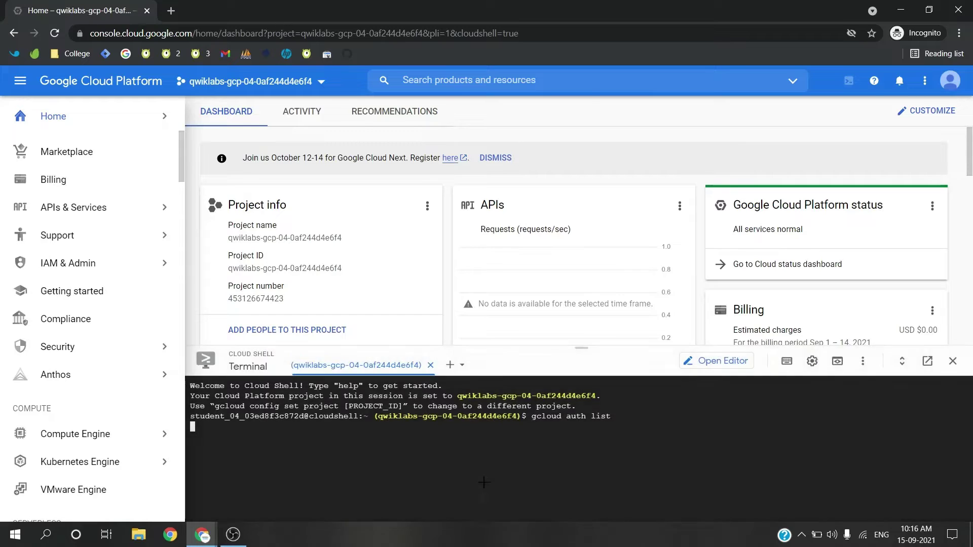
# - Copy gcloud config list project from the lab instructions and run it in Cloud Shell
pyautogui.hotkey('alt', 'Tab')
pyautogui.click(637, 374)
pyautogui.hotkey('alt', 'Tab')
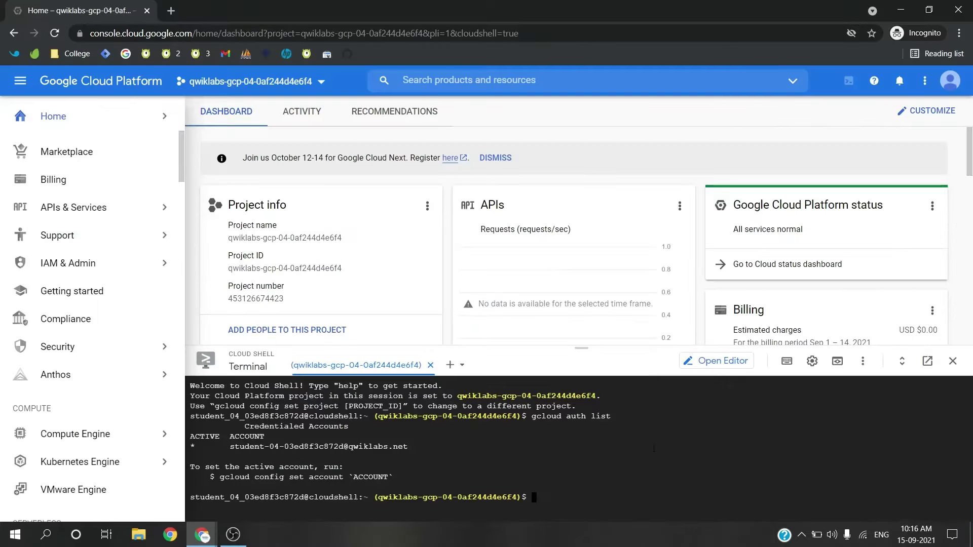
pyautogui.write('gcloud config list project')
# - Check the lab's Create a Pub/Sub Topic instructions and open the Pub/Sub Topics page in the cloud console
pyautogui.hotkey('alt', 'Tab')
pyautogui.scroll(-3, 485, 408)
pyautogui.scroll(-5, 485, 409)
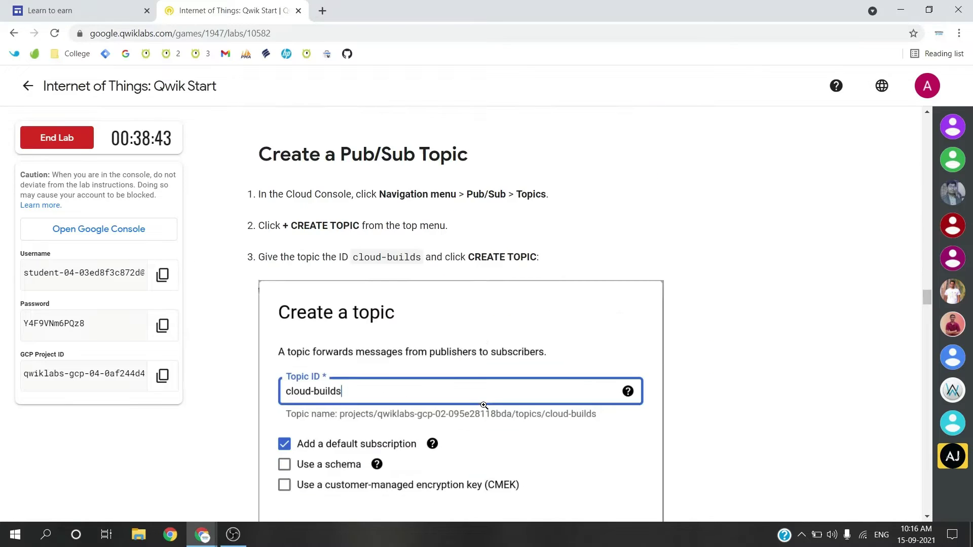
pyautogui.hotkey('alt', 'Tab')
pyautogui.scroll(-5, 93, 415)
pyautogui.scroll(-5, 93, 414)
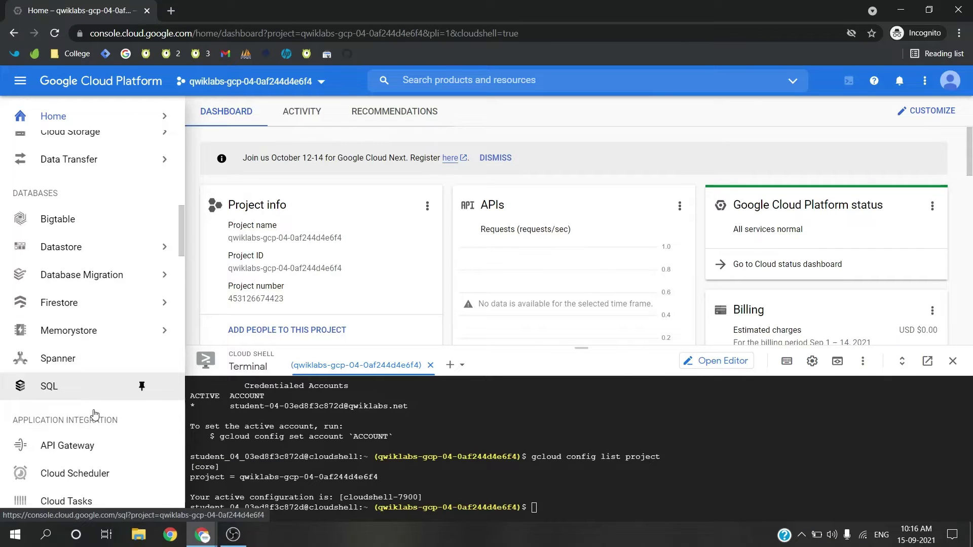
pyautogui.hotkey('alt', 'Tab')
pyautogui.hotkey('alt', 'Tab')
pyautogui.scroll(-10, 93, 410)
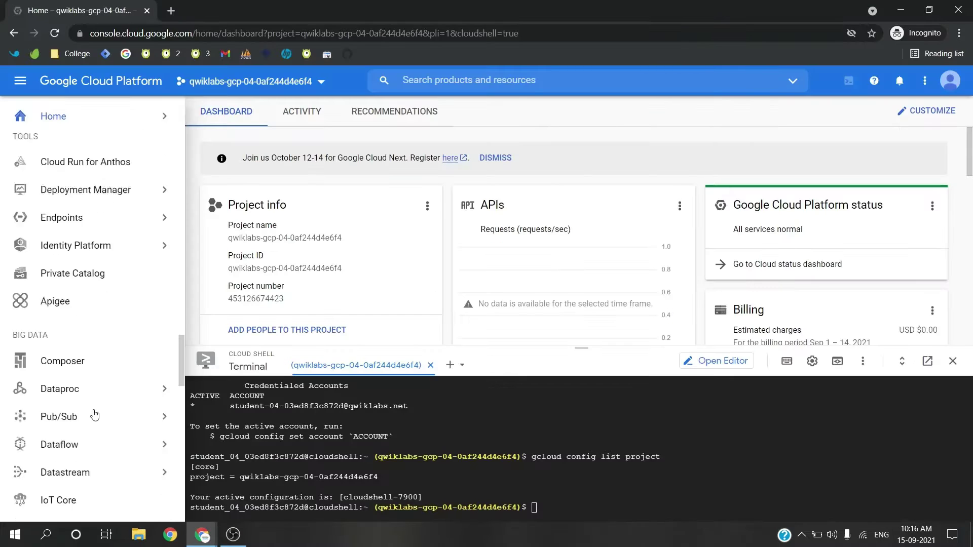
pyautogui.click(118, 347)
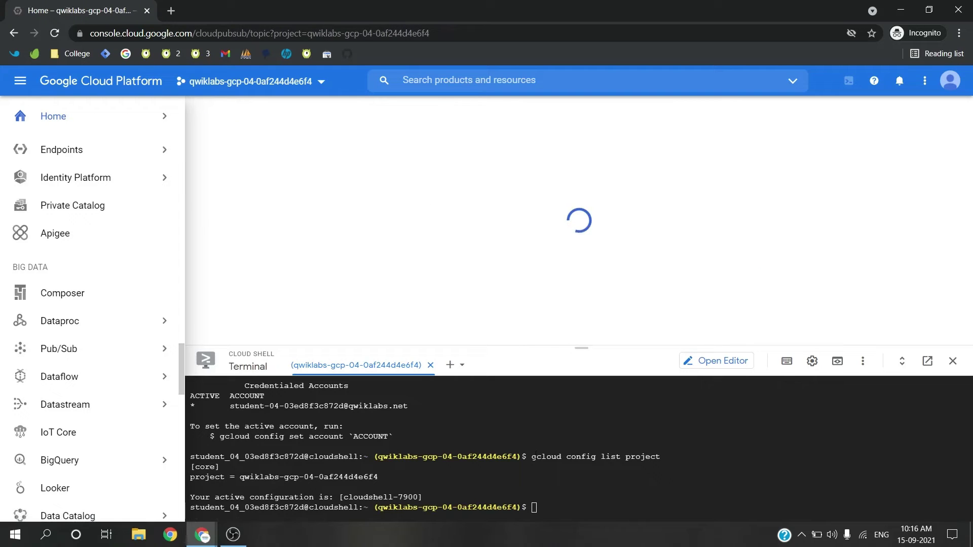
# - Create a Pub/Sub topic with the ID cloud-builds copied from the lab instructions, keeping the default subscription enabled
pyautogui.hotkey('alt', 'Tab')
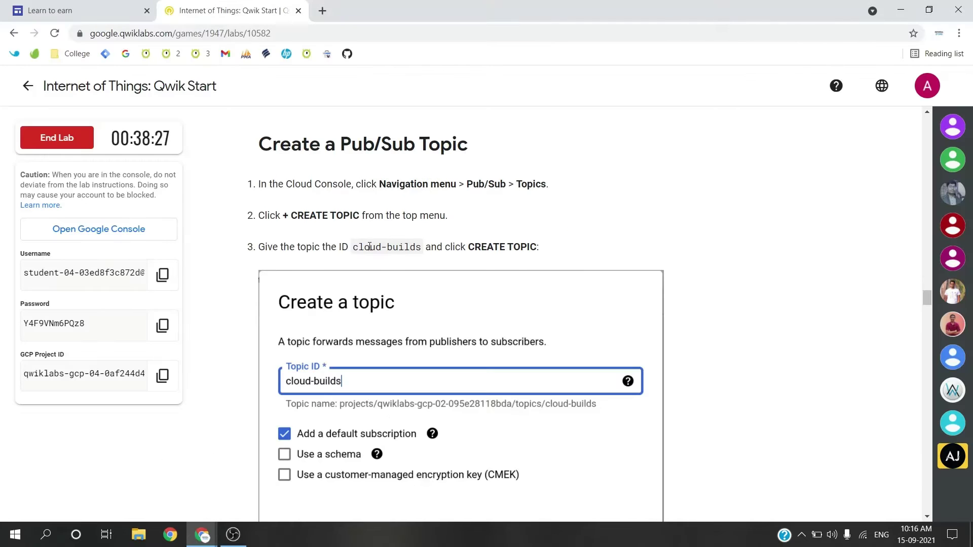
pyautogui.moveTo(353, 250); pyautogui.dragTo(421, 248)
pyautogui.hotkey('alt', 'Tab')
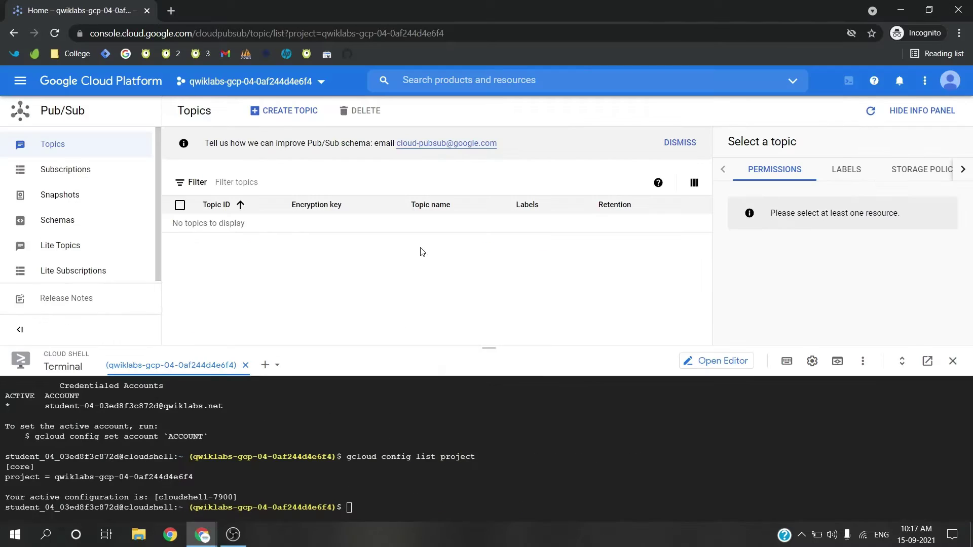
pyautogui.click(281, 111)
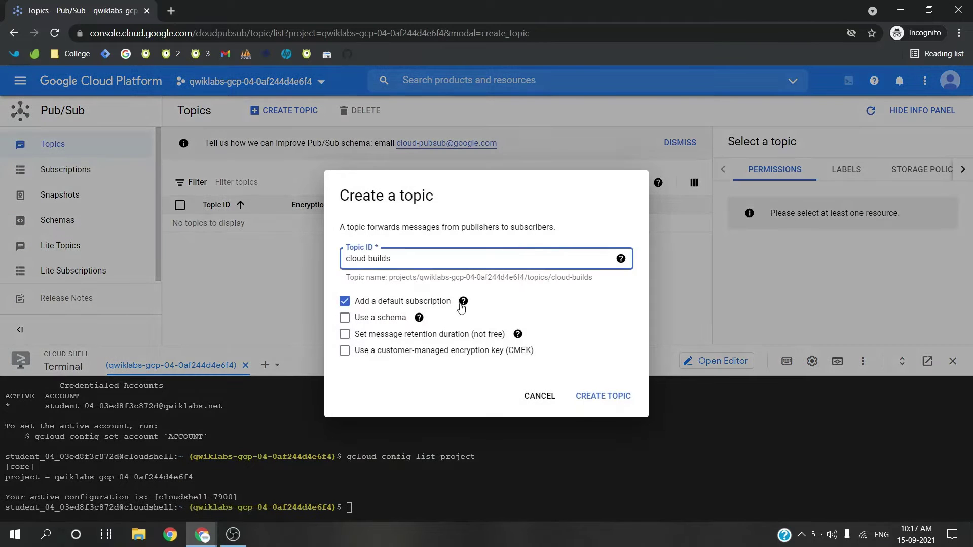
pyautogui.hotkey('alt', 'Tab')
pyautogui.scroll(-4, 612, 362)
pyautogui.hotkey('alt', 'Tab')
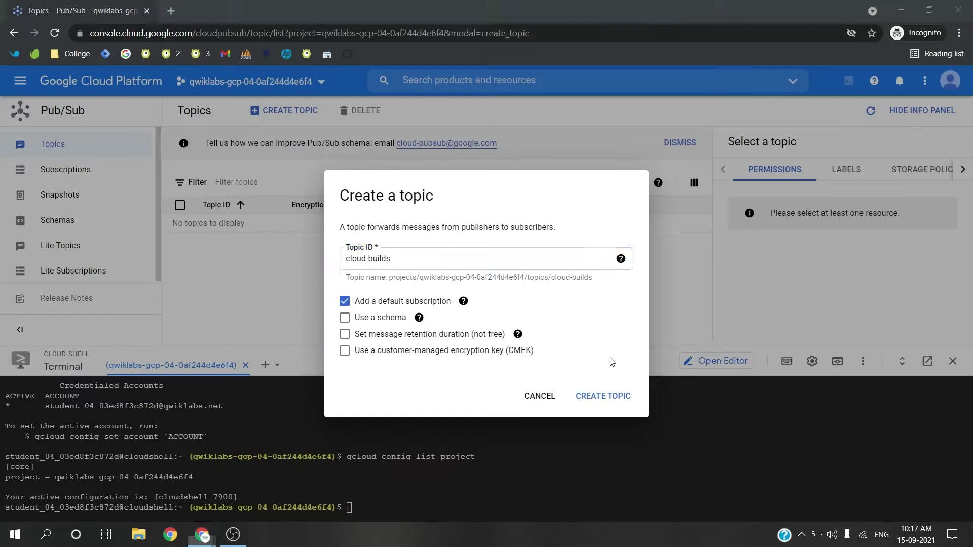
pyautogui.click(613, 398)
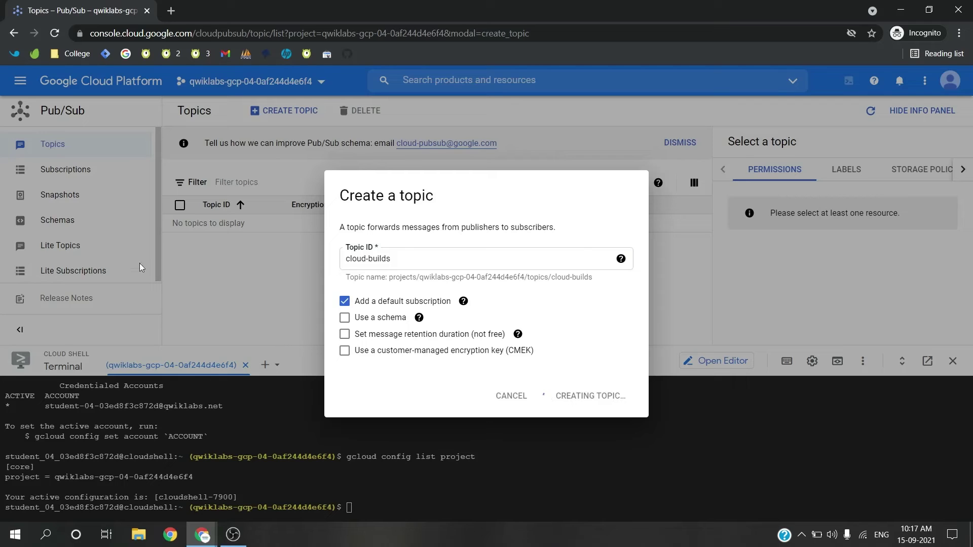
# - Copy the registry ID my-registry from the lab's device registry instructions and return to the cloud console
pyautogui.hotkey('alt', 'Tab')
pyautogui.scroll(-2, 392, 314)
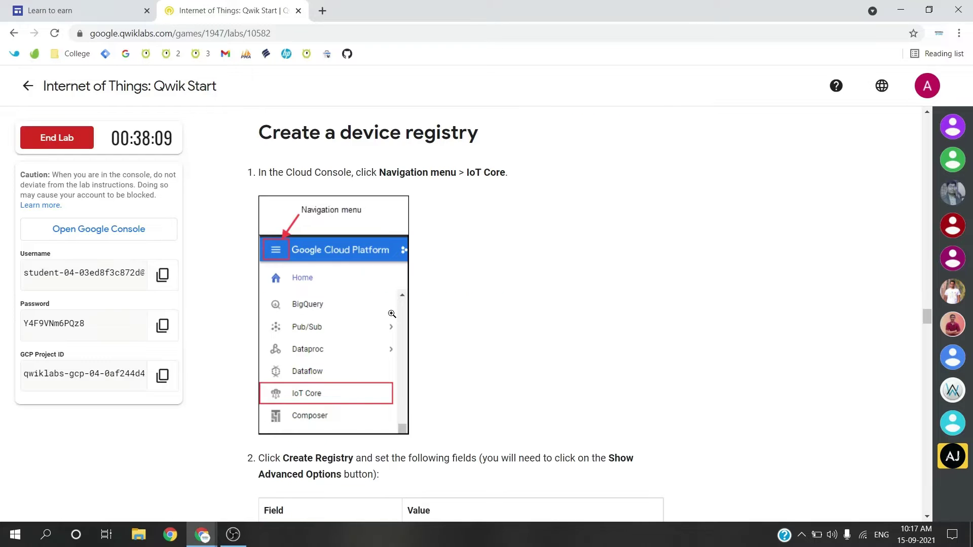
pyautogui.scroll(-3, 392, 314)
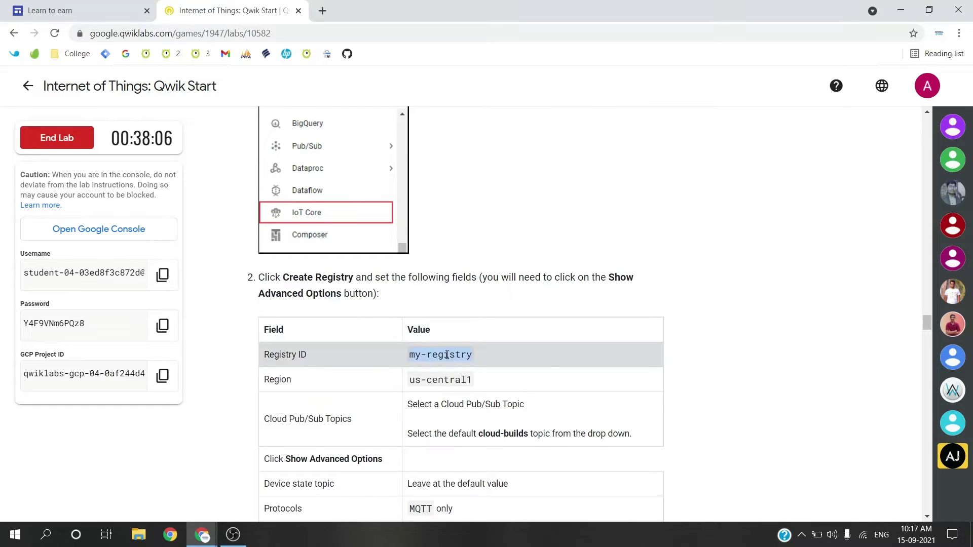
pyautogui.hotkey('alt', 'Tab')
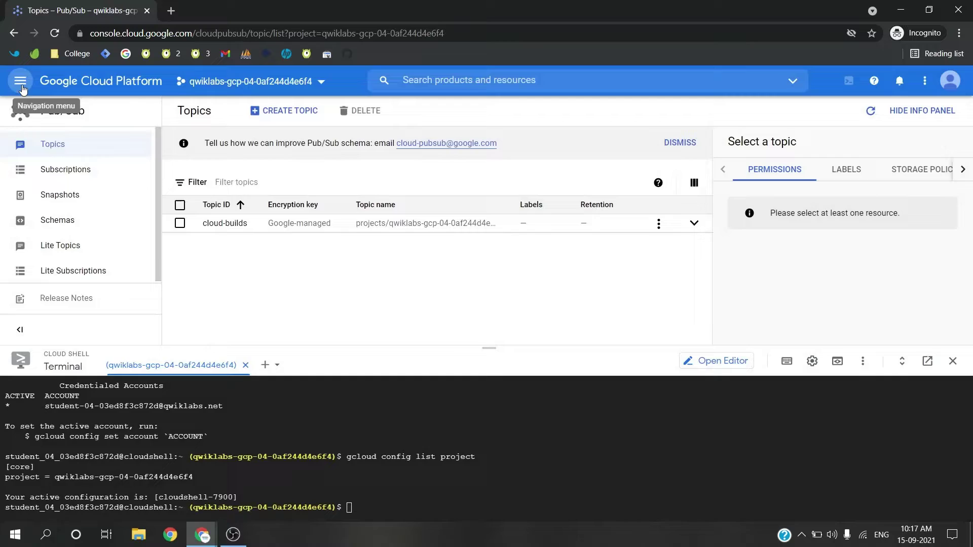
# - Open the IoT Core registries page in the cloud console and dismiss the topic creation notification
pyautogui.click(20, 82)
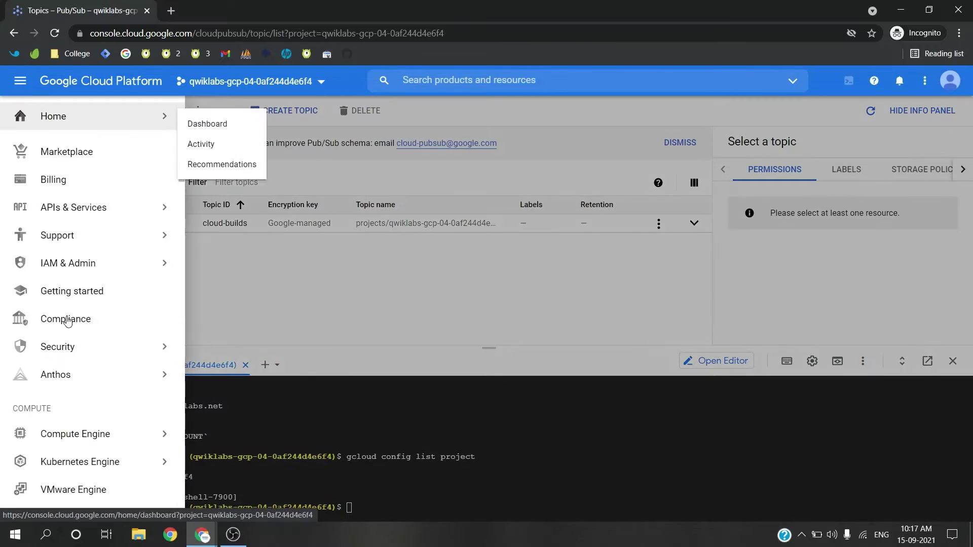
pyautogui.scroll(-3, 68, 321)
pyautogui.scroll(-10, 68, 321)
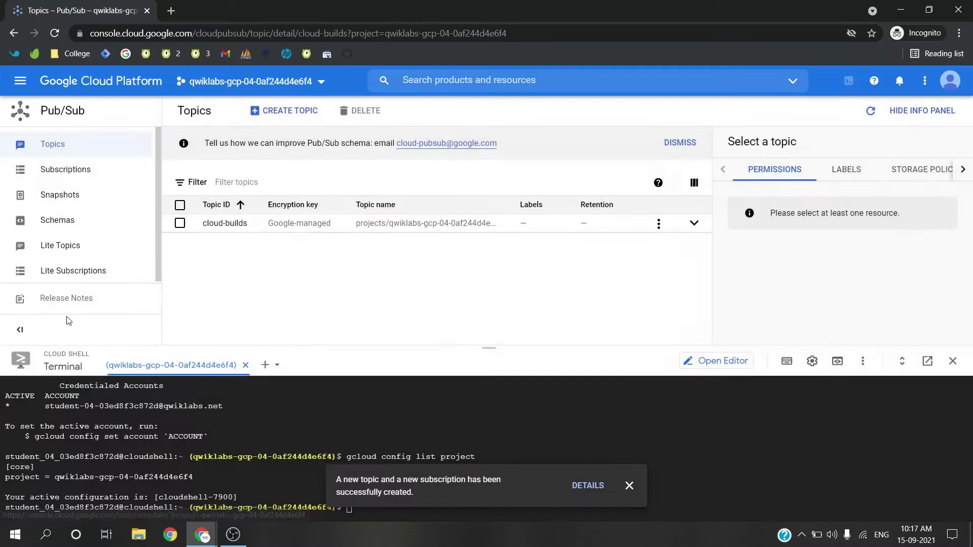
pyautogui.click(21, 81)
pyautogui.scroll(-8, 76, 385)
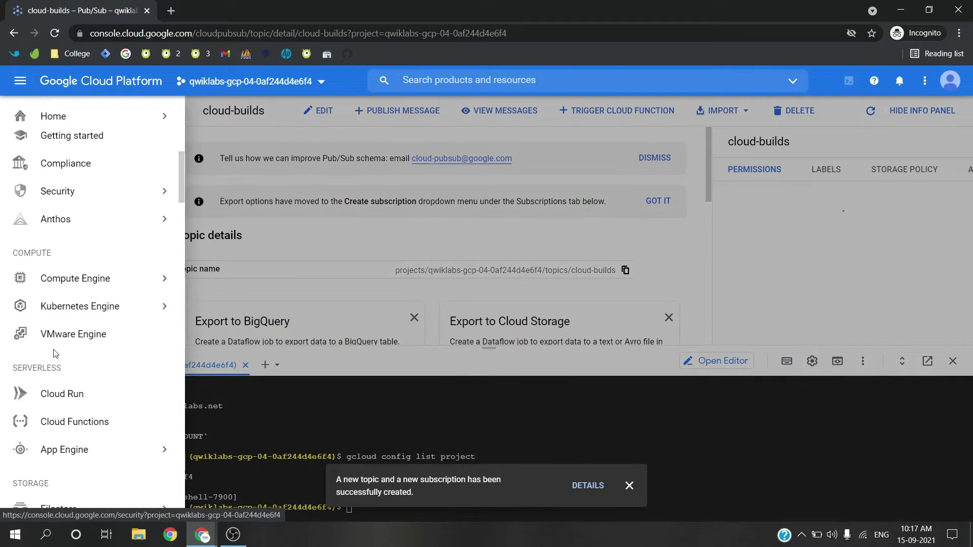
pyautogui.scroll(-10, 55, 353)
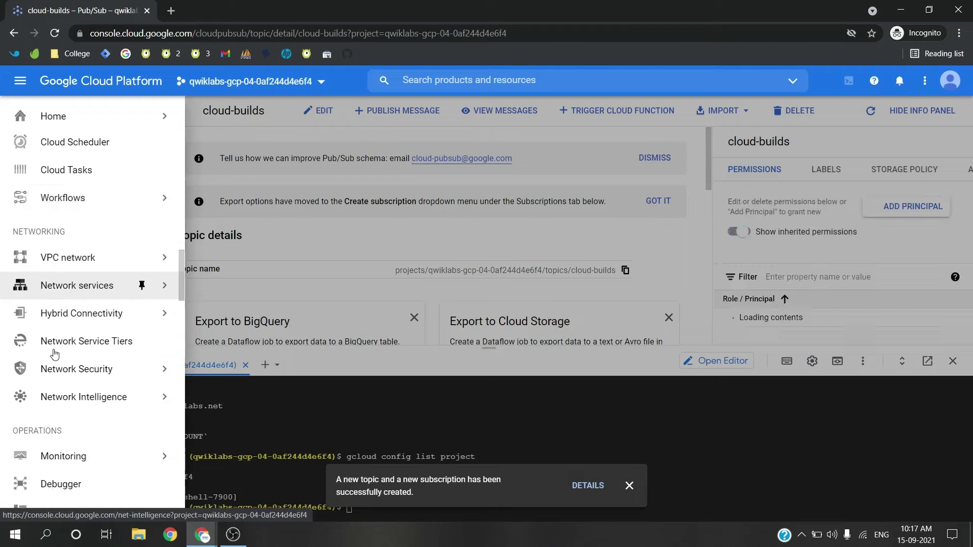
pyautogui.scroll(-9, 56, 354)
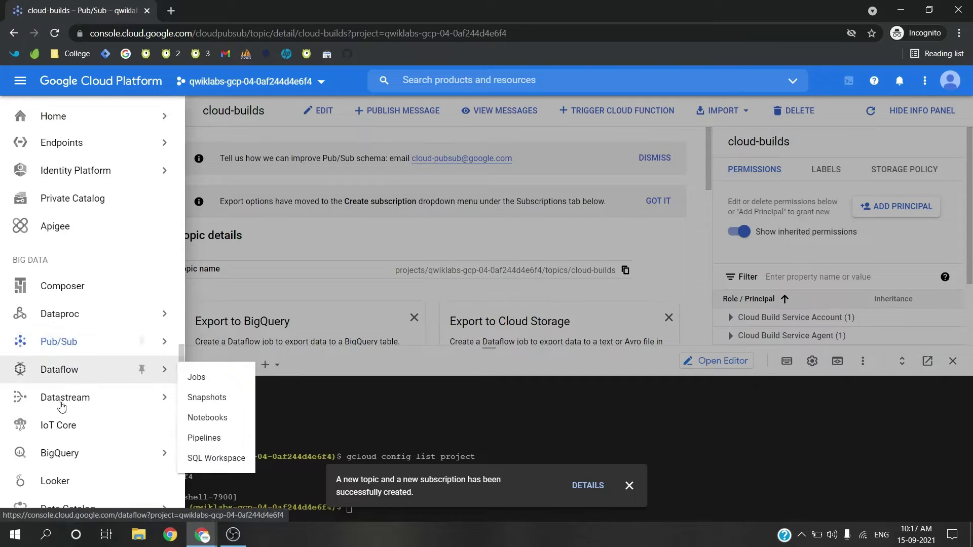
pyautogui.click(68, 436)
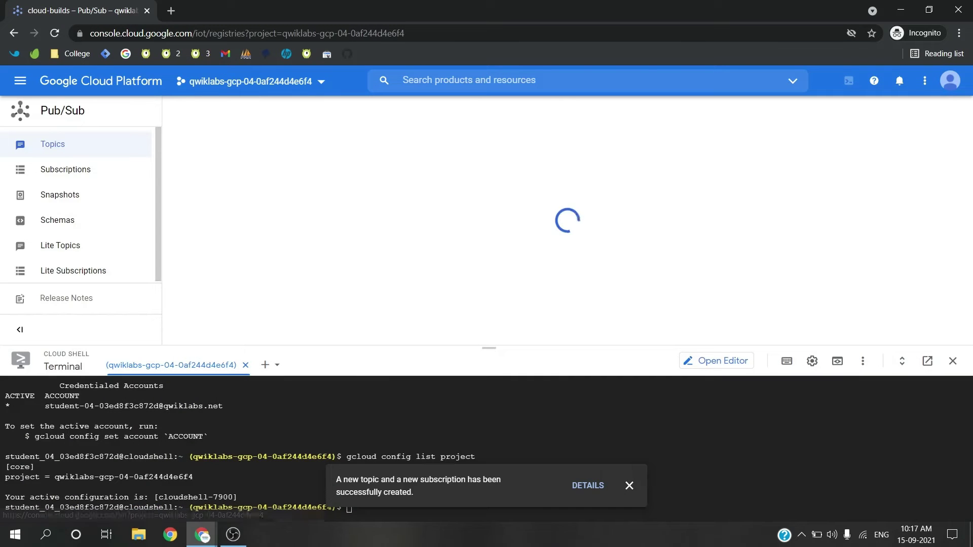
pyautogui.click(628, 485)
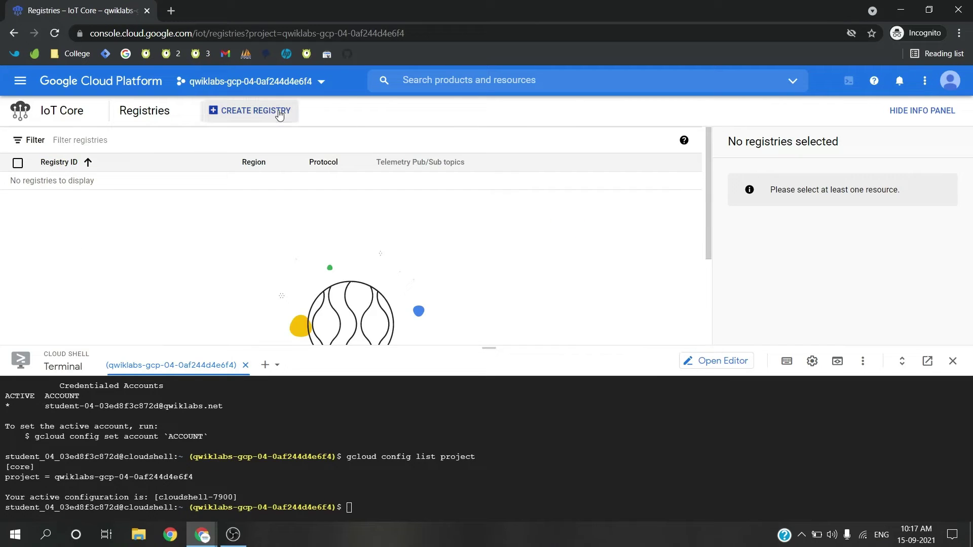
# - Start a new IoT Core registry with the ID my-registry and the region us-central1
pyautogui.click(254, 111)
pyautogui.click(229, 233)
pyautogui.write('my-registry')
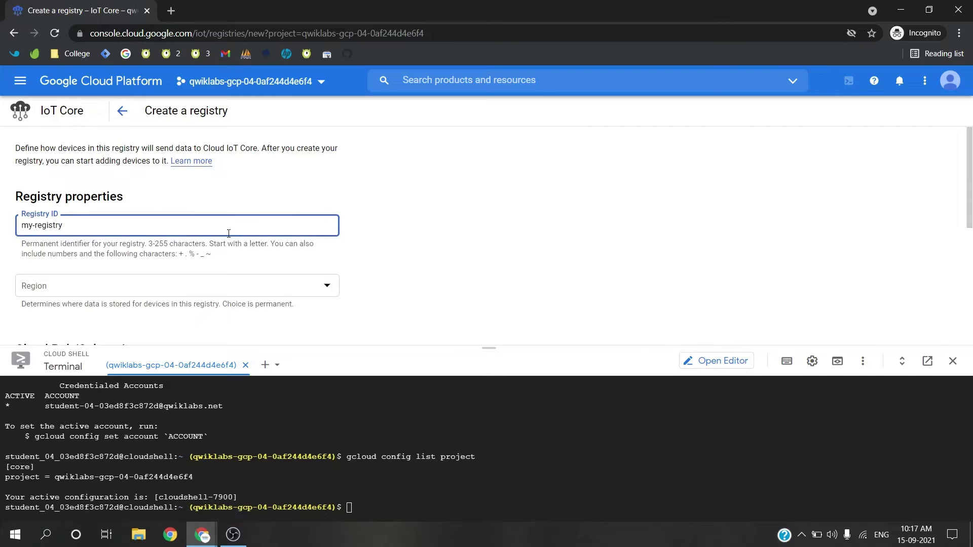
pyautogui.hotkey('alt', 'Tab')
pyautogui.scroll(-3, 436, 248)
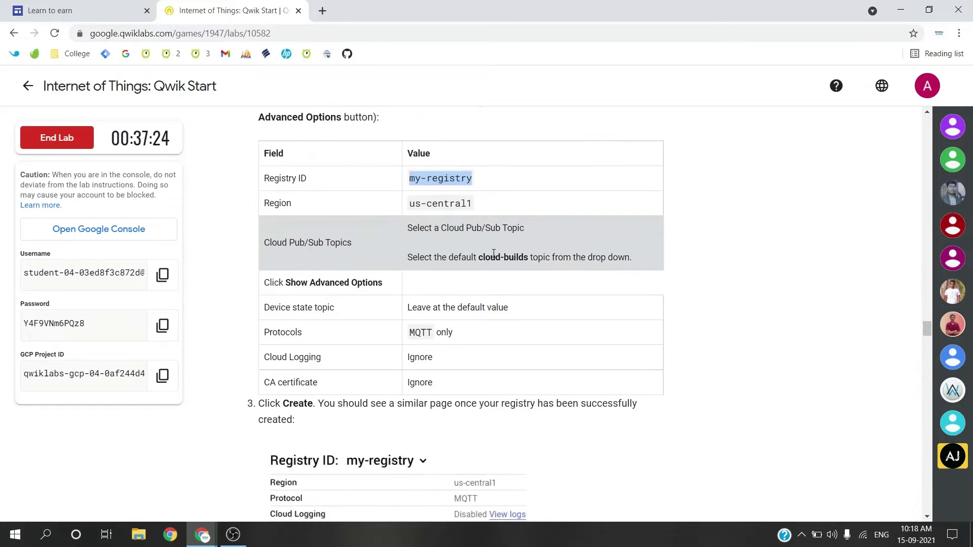
pyautogui.hotkey('alt', 'Tab')
pyautogui.click(98, 285)
pyautogui.click(98, 297)
# - Choose the project's cloud-builds topic as the registry's Cloud Pub/Sub topic
pyautogui.scroll(-4, 98, 297)
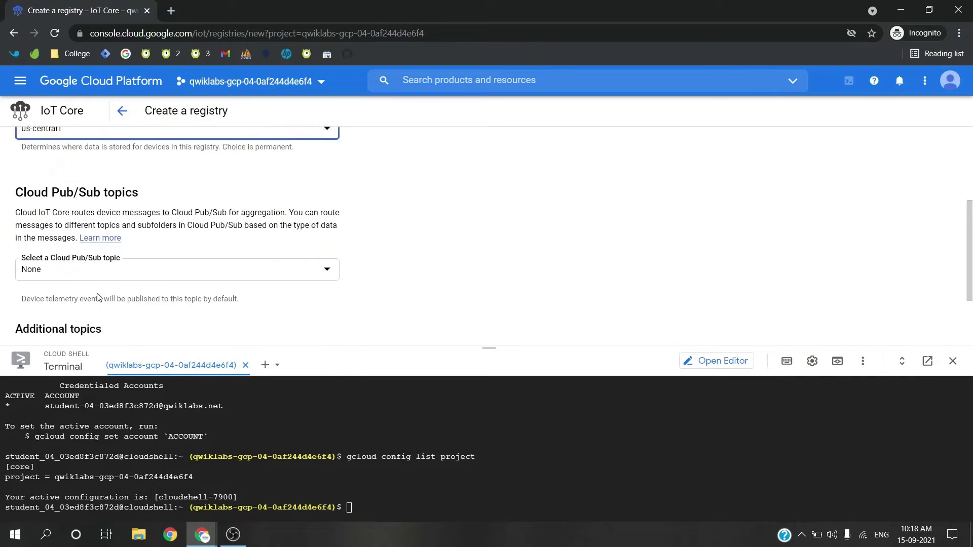
pyautogui.click(65, 252)
pyautogui.click(100, 355)
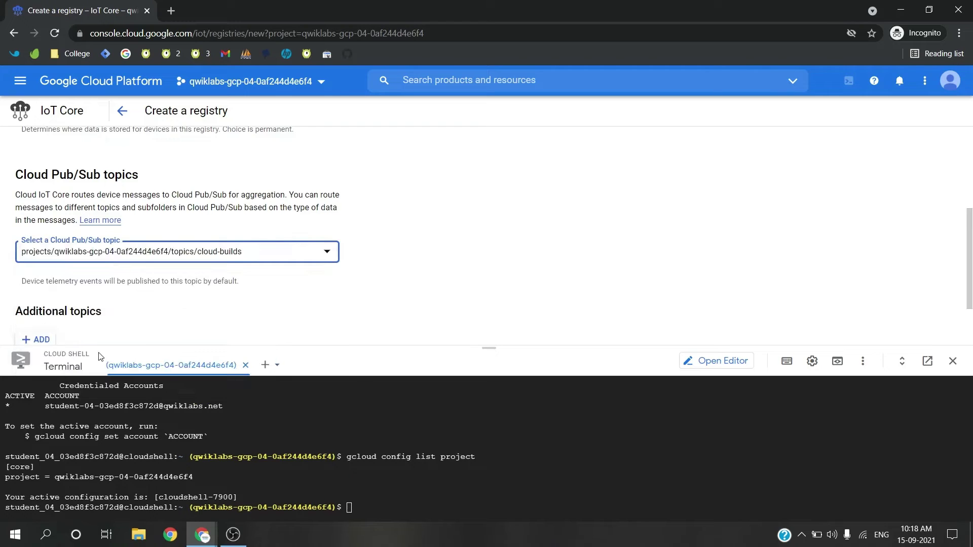
# - Show the registry's advanced options and limit its protocols to MQTT by disabling HTTP, as the lab's field table specifies
pyautogui.scroll(-2, 212, 314)
pyautogui.click(134, 299)
pyautogui.scroll(-3, 263, 304)
pyautogui.hotkey('alt', 'Tab')
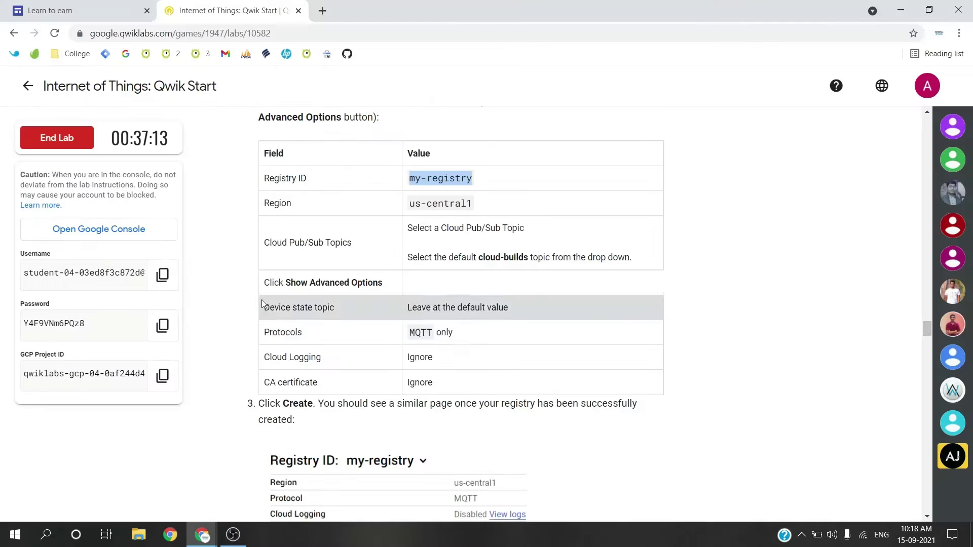
pyautogui.scroll(-2, 425, 252)
pyautogui.hotkey('alt', 'Tab')
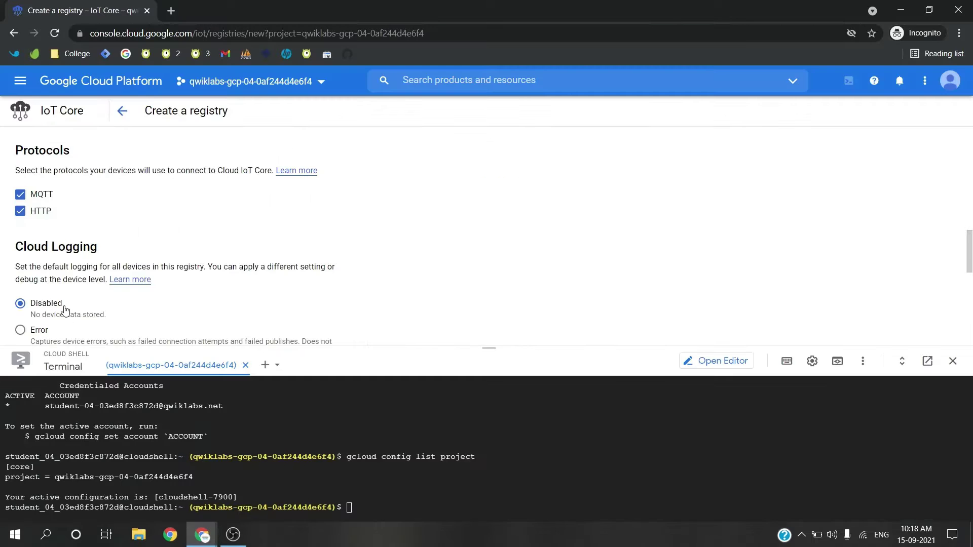
pyautogui.hotkey('alt', 'Tab')
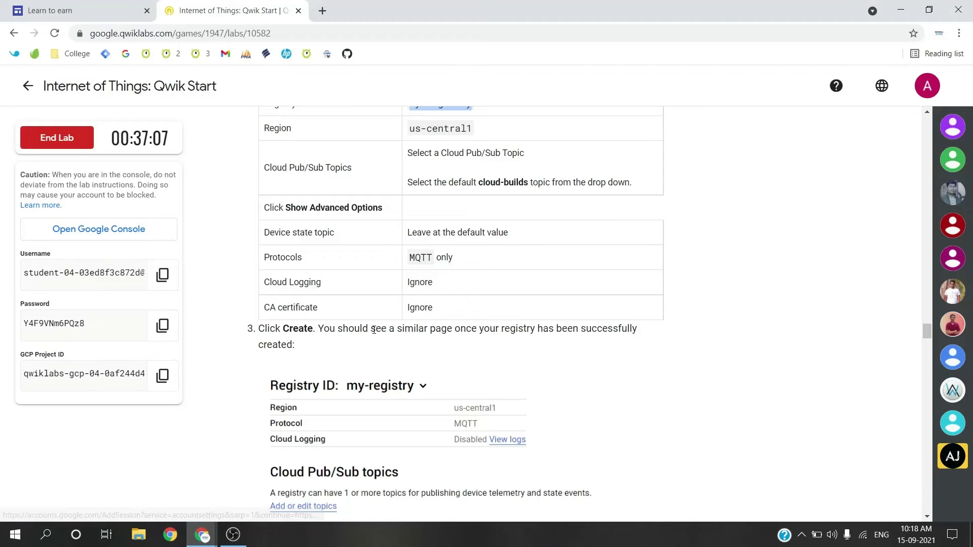
pyautogui.hotkey('alt', 'Tab')
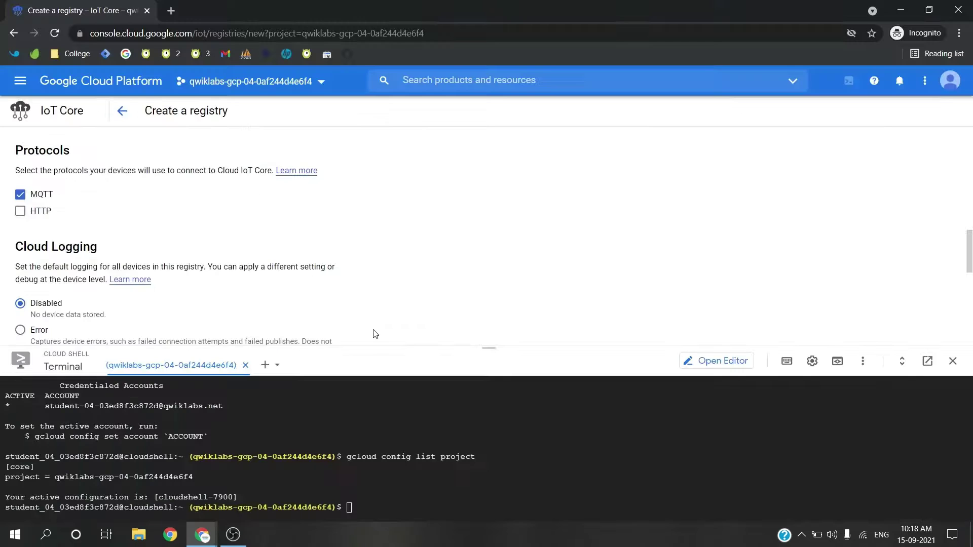
# - Create the registry, leaving cloud logging and the CA certificate at their defaults
pyautogui.scroll(-10, 289, 304)
pyautogui.hotkey('alt', 'Tab')
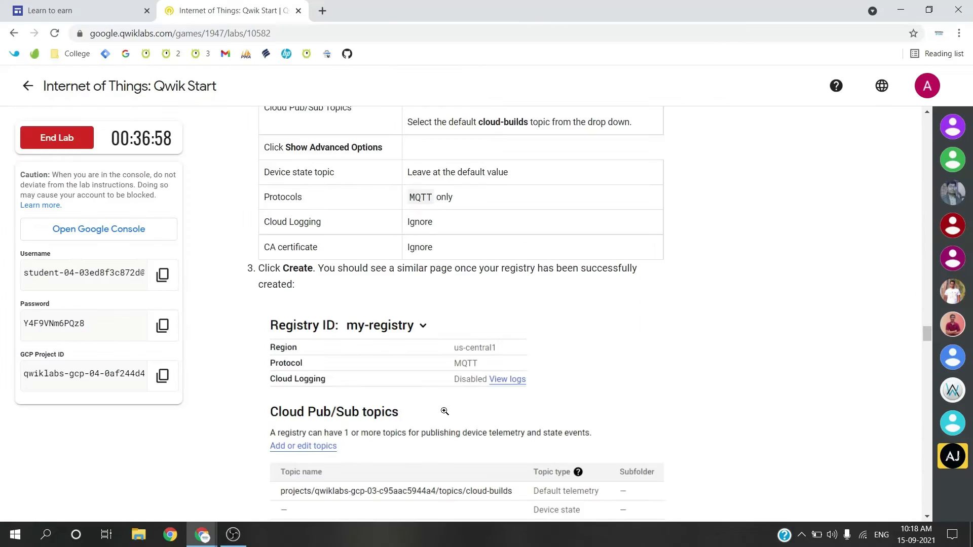
pyautogui.scroll(-6, 445, 351)
pyautogui.hotkey('alt', 'Tab')
pyautogui.click(56, 326)
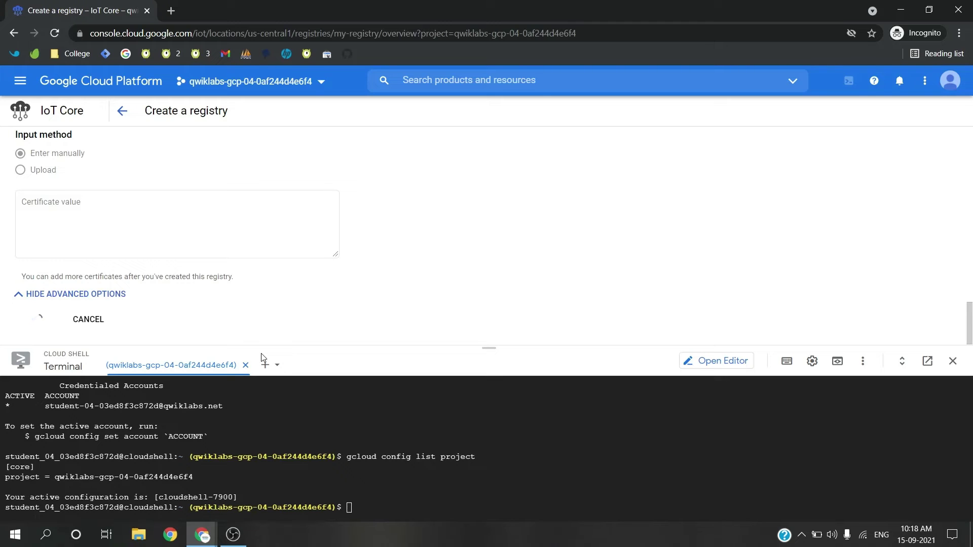
# - Check the lab progress for creating a device registry and continue to the section on adding a device
pyautogui.hotkey('alt', 'Tab')
pyautogui.click(365, 419)
pyautogui.scroll(-9, 499, 384)
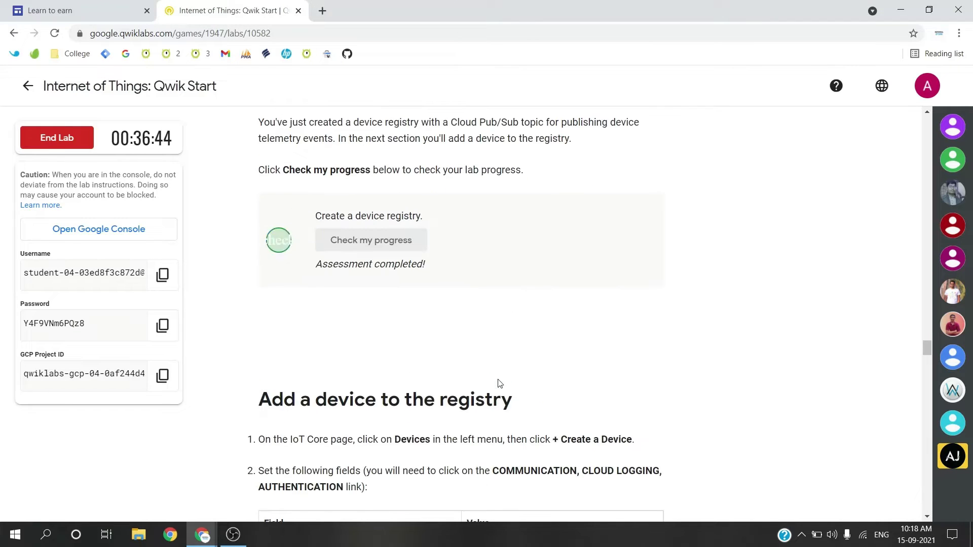
# - Start creating a device in my-registry and enter the device ID my-device from the lab instructions
pyautogui.hotkey('alt', 'Tab')
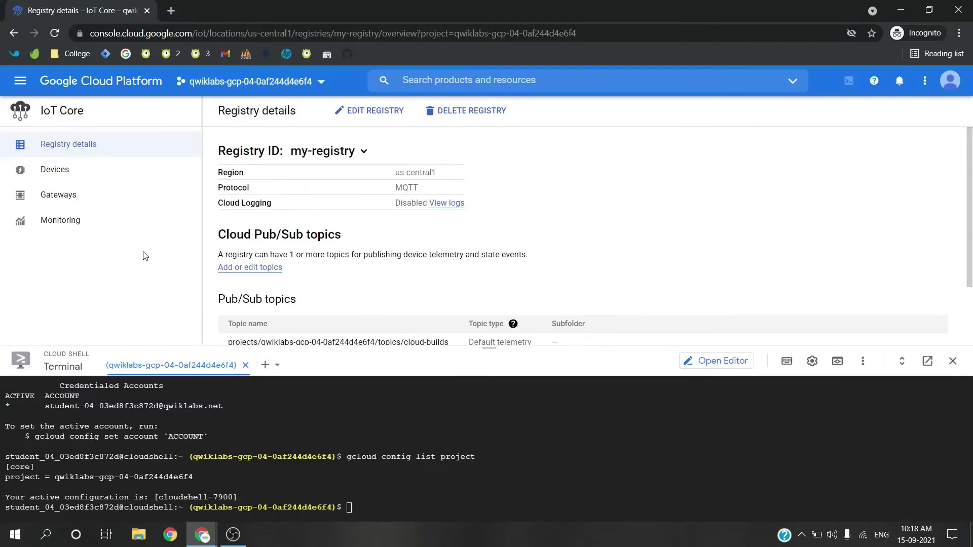
pyautogui.click(90, 169)
pyautogui.click(333, 114)
pyautogui.hotkey('alt', 'Tab')
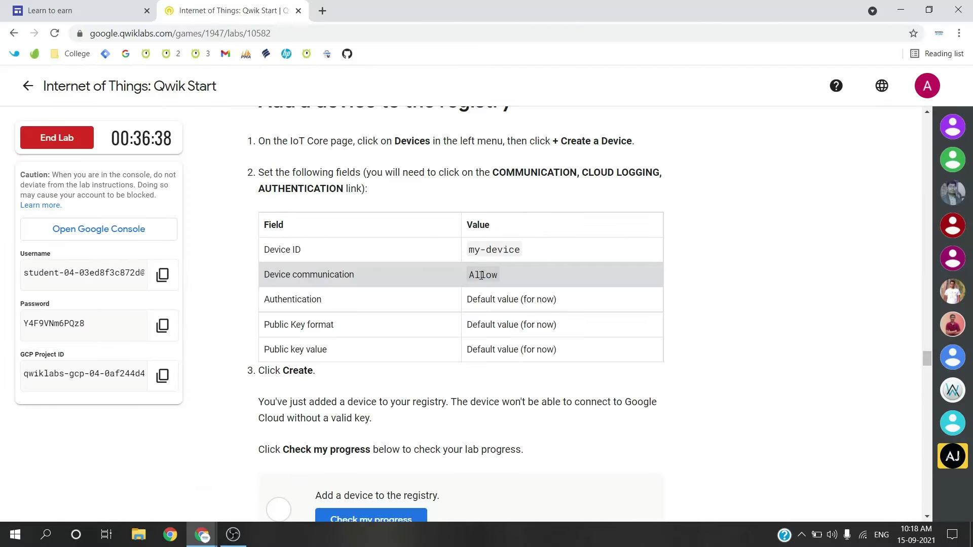
pyautogui.hotkey('alt', 'Tab')
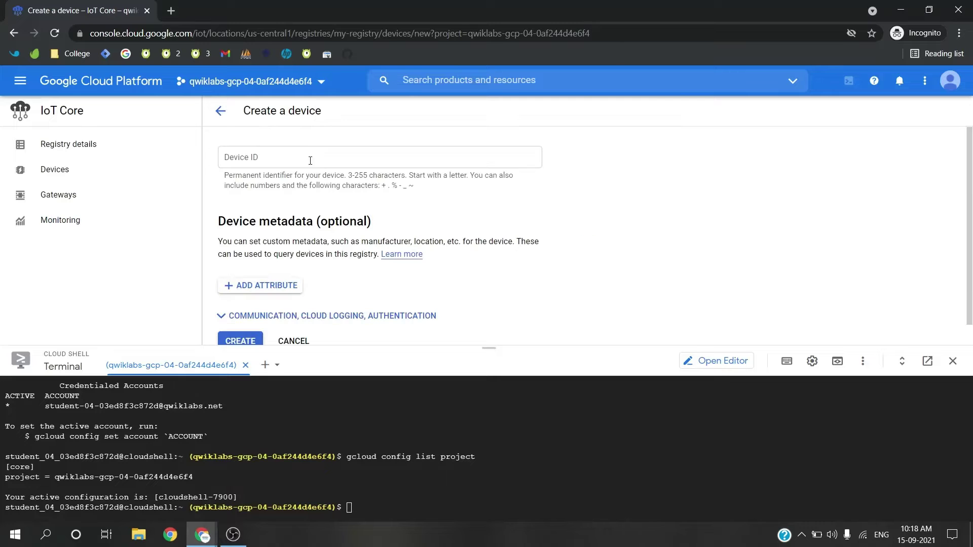
pyautogui.click(310, 161)
pyautogui.write('my-device')
pyautogui.hotkey('alt', 'Tab')
pyautogui.hotkey('alt', 'Tab')
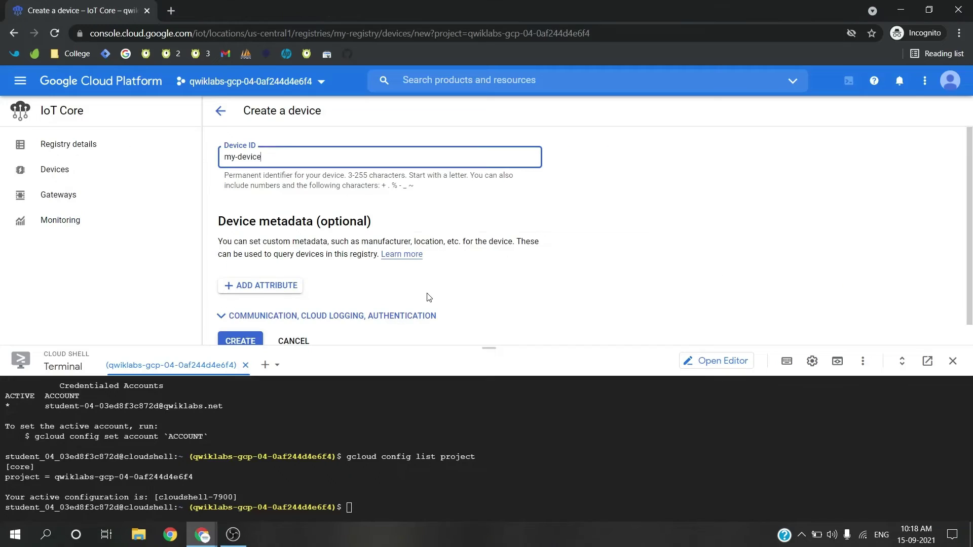
# - Expand the communication, logging and authentication options, keep communication set to Allow with default authentication values, and create the device
pyautogui.click(343, 314)
pyautogui.scroll(-5, 330, 284)
pyautogui.scroll(2, 299, 219)
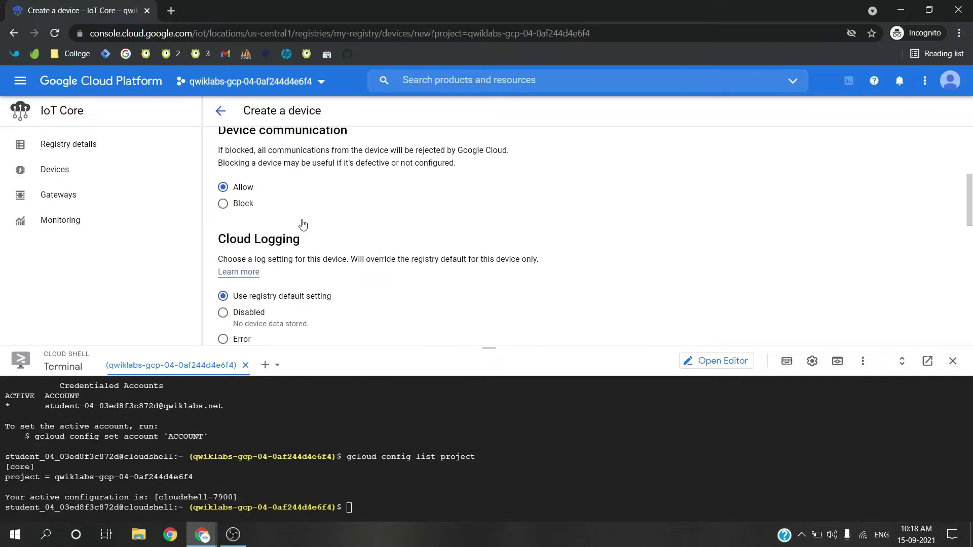
pyautogui.scroll(-2, 389, 223)
pyautogui.hotkey('alt', 'Tab')
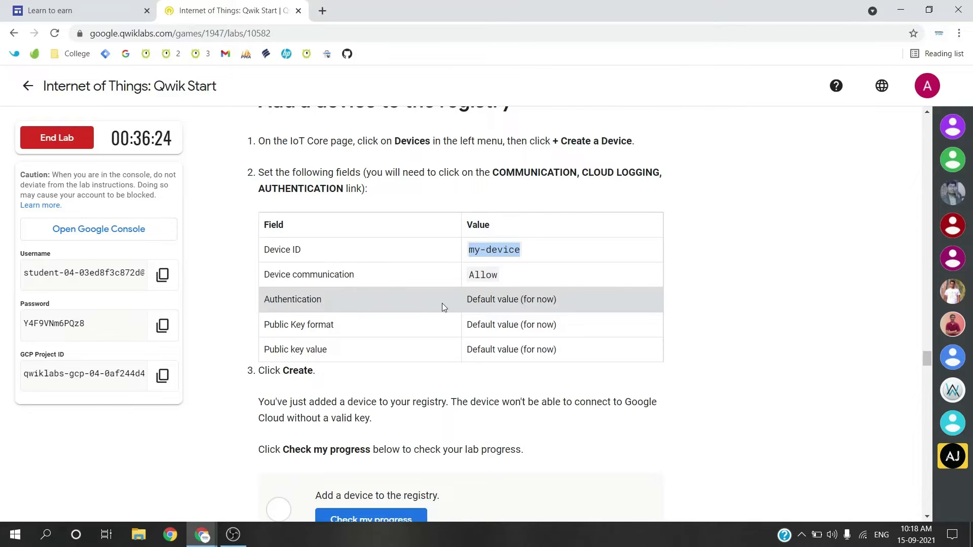
pyautogui.scroll(-1, 442, 303)
pyautogui.hotkey('alt', 'Tab')
pyautogui.scroll(-8, 442, 305)
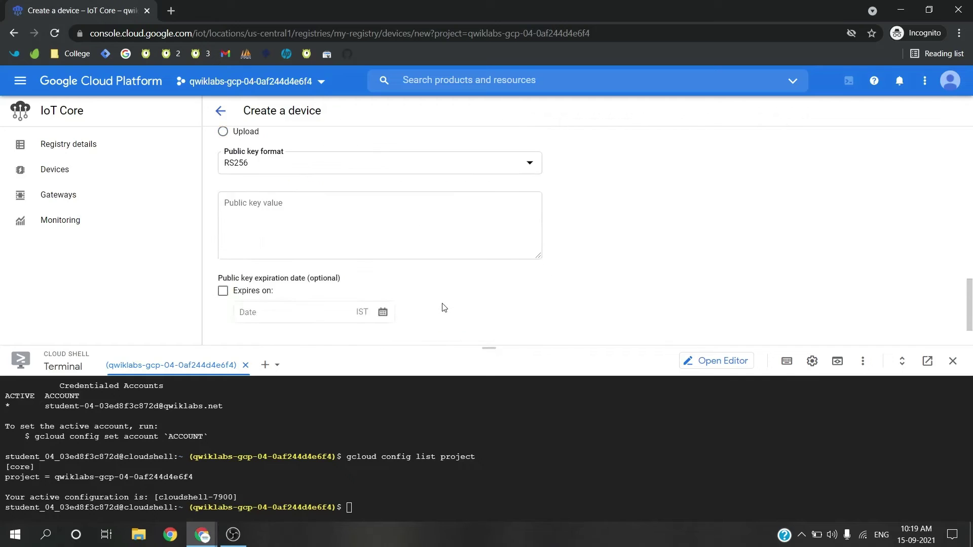
pyautogui.hotkey('alt', 'Tab')
pyautogui.scroll(-2, 442, 304)
pyautogui.hotkey('alt', 'Tab')
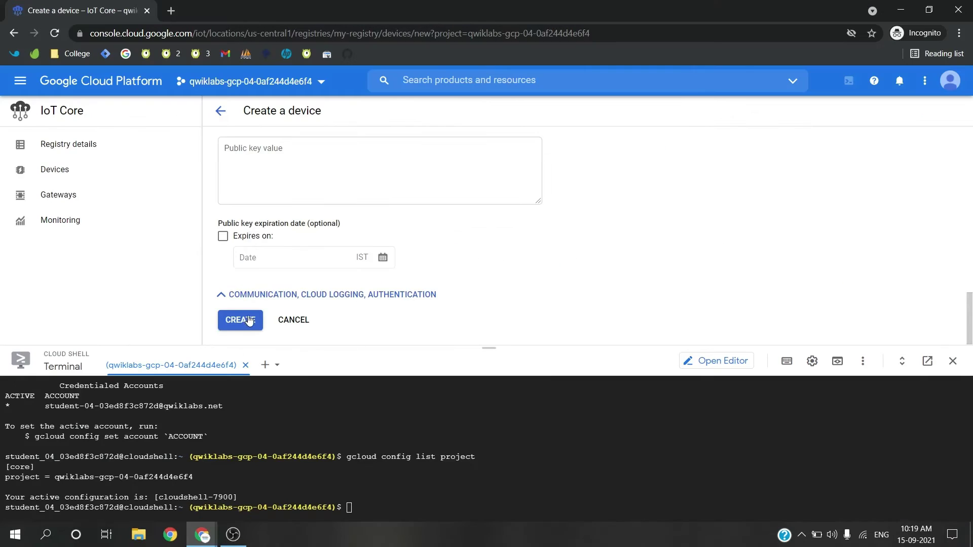
pyautogui.click(242, 321)
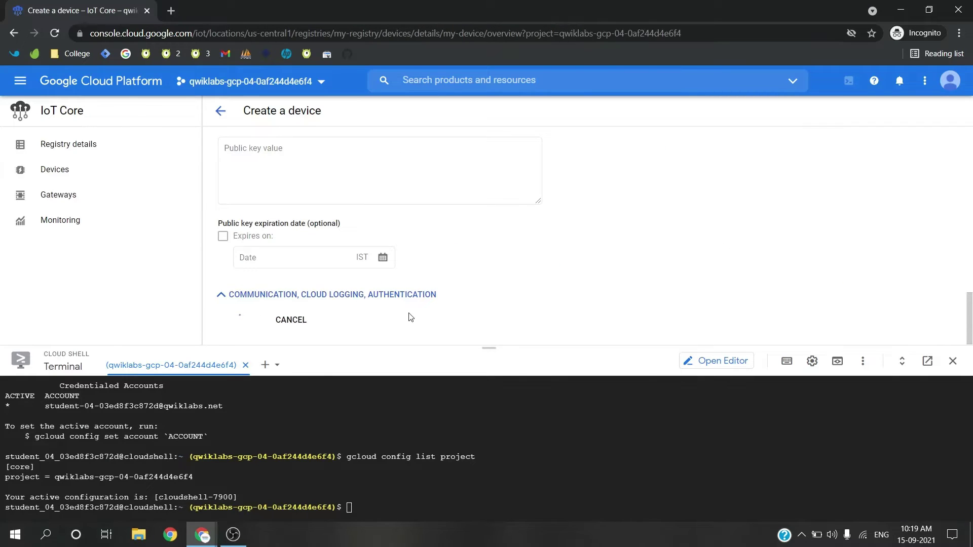
# - Check the lab progress for adding a device to the registry and continue to the public key section
pyautogui.hotkey('alt', 'Tab')
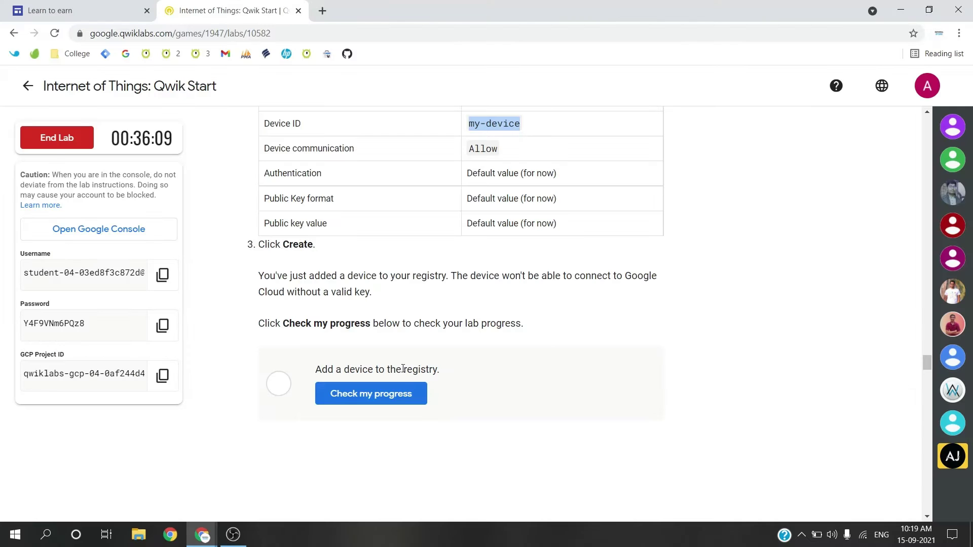
pyautogui.click(371, 394)
pyautogui.scroll(-4, 489, 412)
pyautogui.scroll(-1, 489, 413)
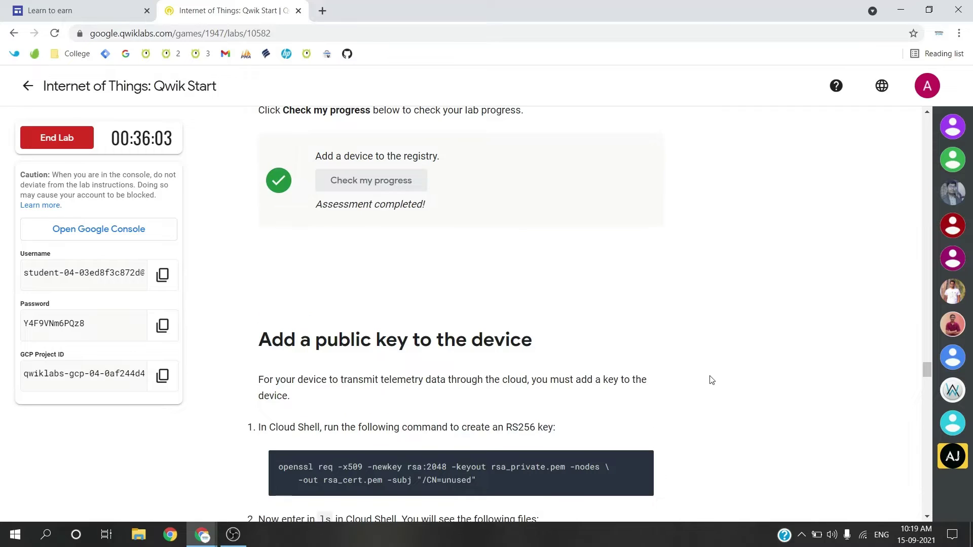
# - In Cloud Shell, run openssl req -x509 -newkey rsa:2048 -keyout rsa_private.pem -nodes -out rsa_cert.pem -subj "/CN=unused" to generate the RS256 key
pyautogui.hotkey('alt', 'Tab')
pyautogui.write('openssl req -x509 -newkey rsa:2048 -keyout rsa_private.pem -nodes \\     -out rsa_cert.pem -subj "/CN=unused"')
pyautogui.press('Return')
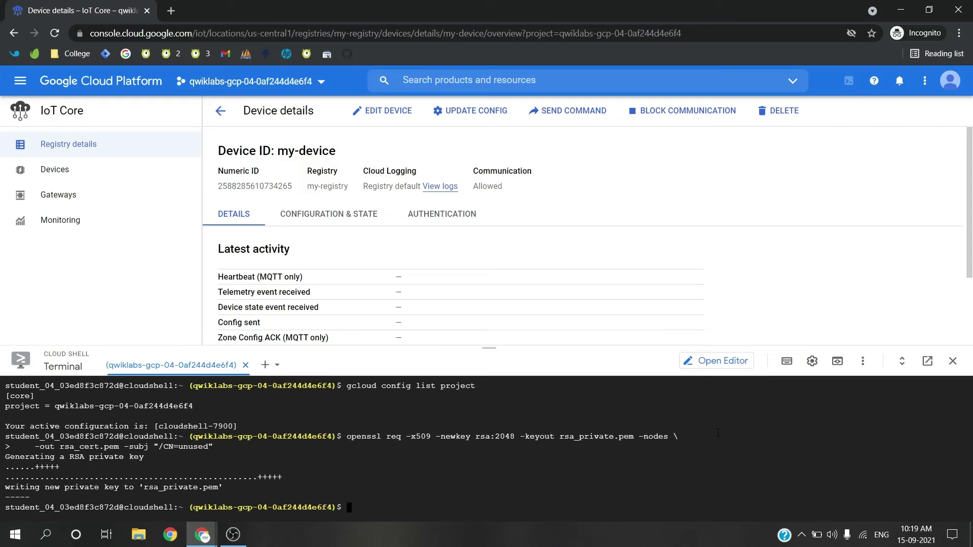
# - Try to run the lab's copied file listing, README-cloudshell.txt rsa_cert.pem rsa_private.pem, as a command in Cloud Shell
pyautogui.hotkey('alt', 'Tab')
pyautogui.scroll(-5, 720, 434)
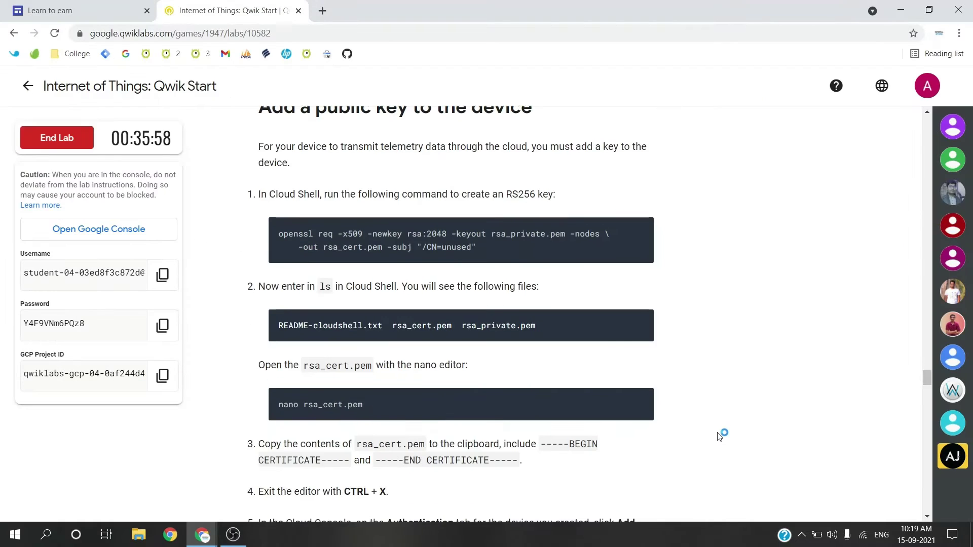
pyautogui.click(636, 327)
pyautogui.hotkey('alt', 'Tab')
pyautogui.hotkey('ctrl', 'v')
pyautogui.press('Return')
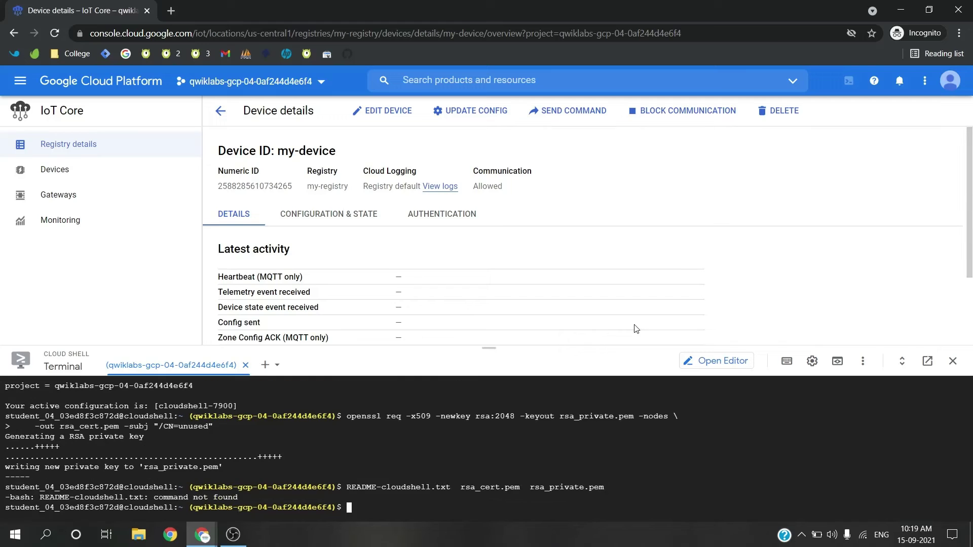
# - Copy the command nano rsa_cert.pem from the lab instructions and run it in Cloud Shell to open the certificate
pyautogui.hotkey('alt', 'Tab')
pyautogui.scroll(-1, 548, 365)
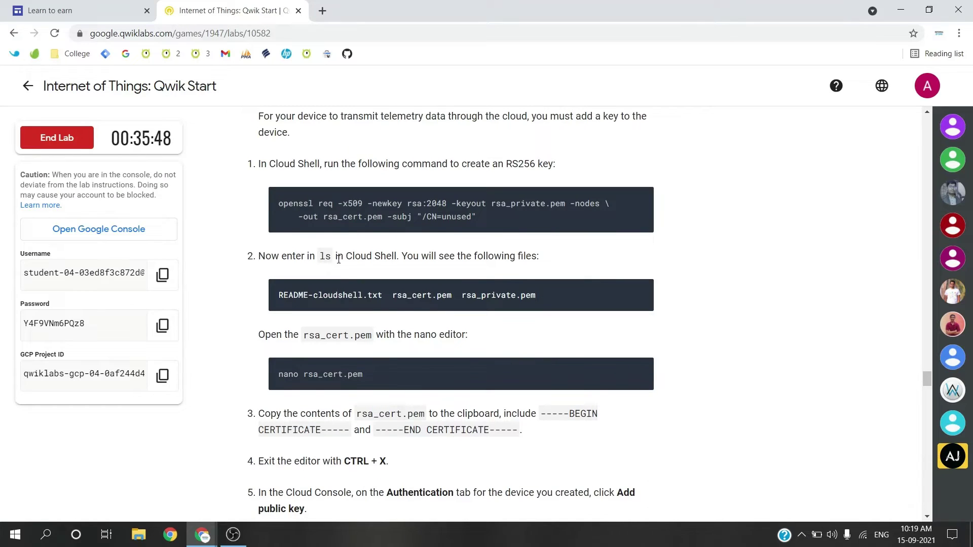
pyautogui.scroll(-2, 392, 367)
pyautogui.click(633, 279)
pyautogui.hotkey('alt', 'Tab')
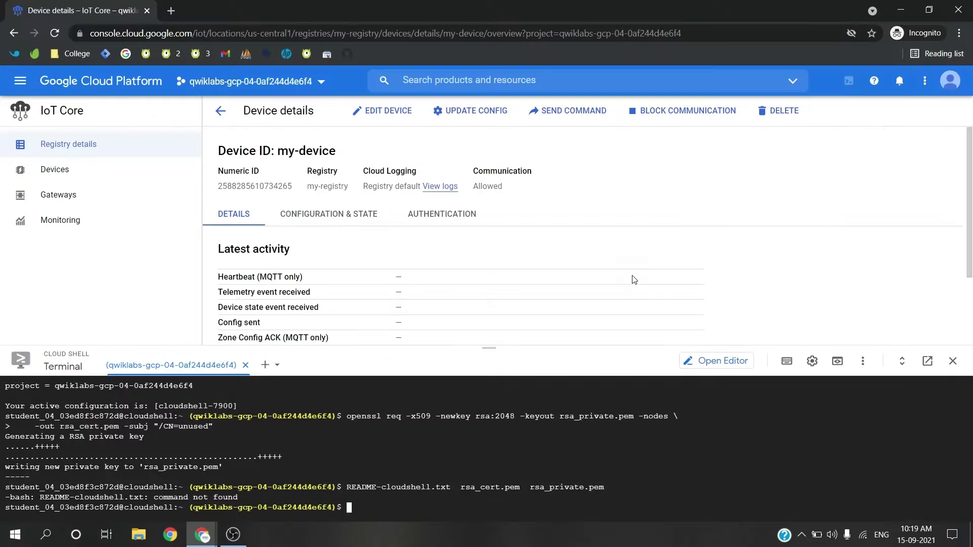
pyautogui.press('Return')
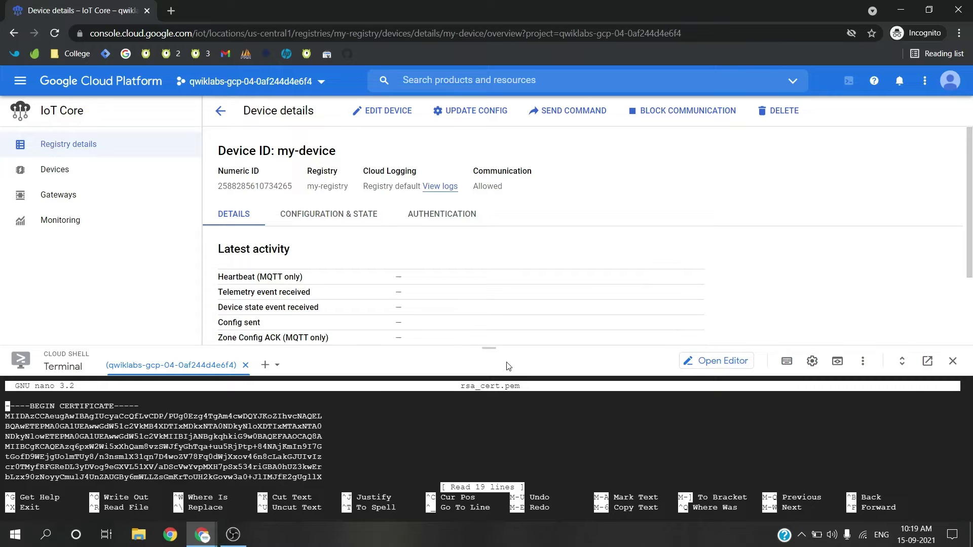
# - Copy the entire rsa_cert.pem certificate text, including the BEGIN and END lines, using Cloud Shell's full view, and restore its size
pyautogui.click(902, 361)
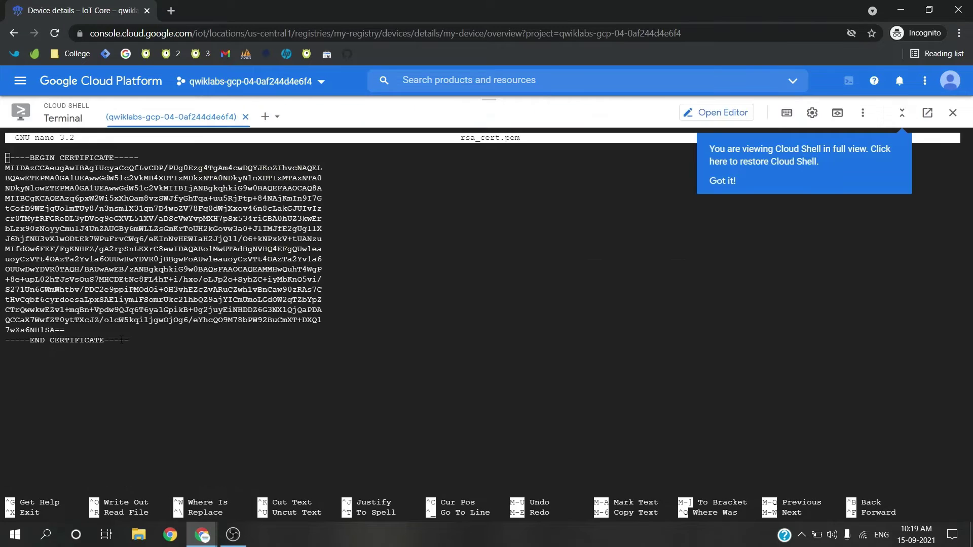
pyautogui.moveTo(135, 344); pyautogui.dragTo(4, 156)
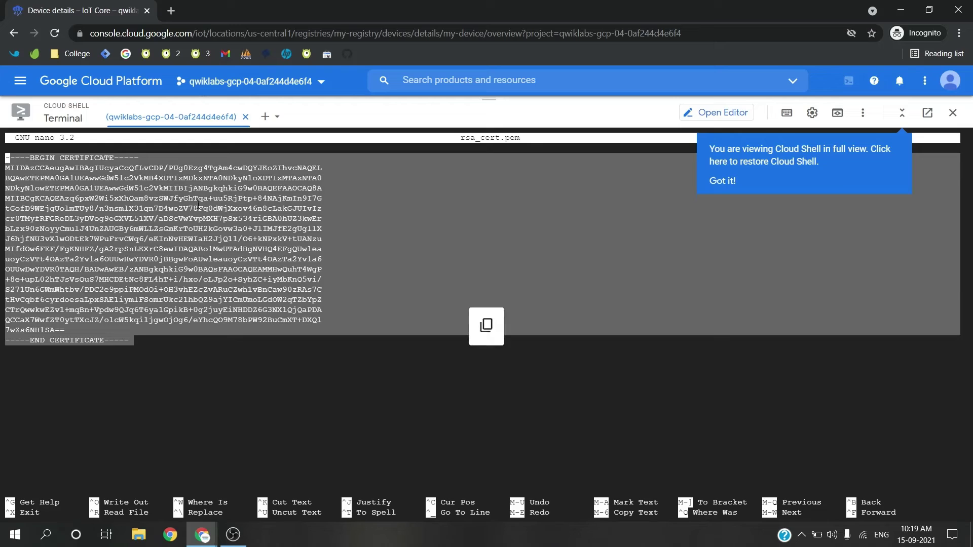
pyautogui.click(902, 112)
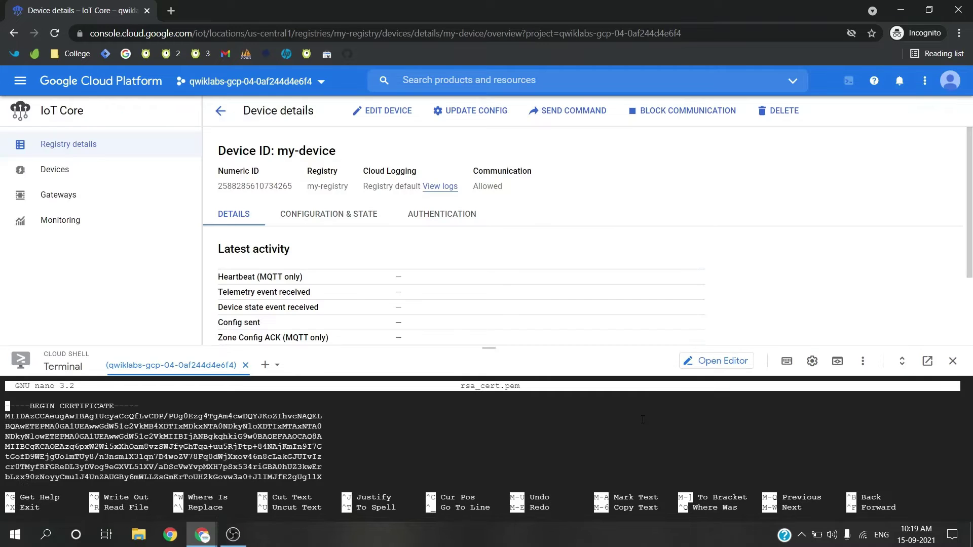
# - Read the lab's instruction on leaving the editor and exit nano in Cloud Shell
pyautogui.hotkey('alt', 'Tab')
pyautogui.scroll(-3, 644, 423)
pyautogui.hotkey('alt', 'Tab')
pyautogui.hotkey('ctrl', 'x')
# - Start adding a public key in the authentication settings of my-device
pyautogui.hotkey('alt', 'Tab')
pyautogui.scroll(-1, 643, 423)
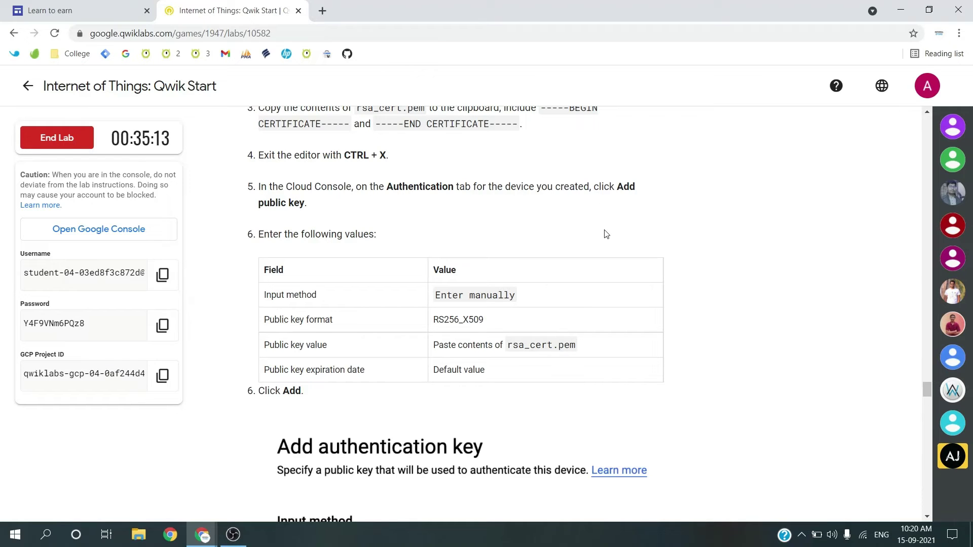
pyautogui.hotkey('alt', 'Tab')
pyautogui.click(477, 215)
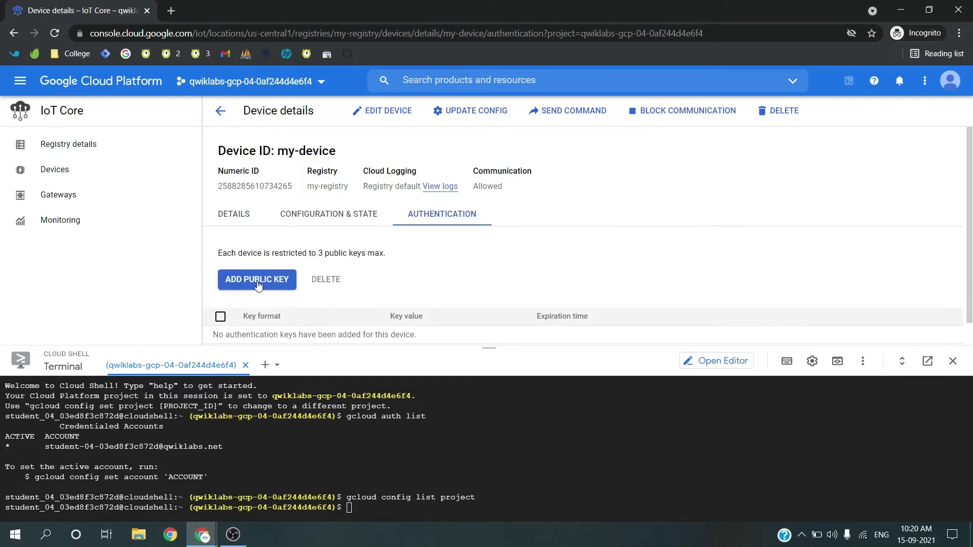
pyautogui.click(257, 281)
# - Set the public key format to RS256_X509, paste the rsa_cert.pem contents as the key value, and add the key without an expiration date
pyautogui.hotkey('alt', 'Tab')
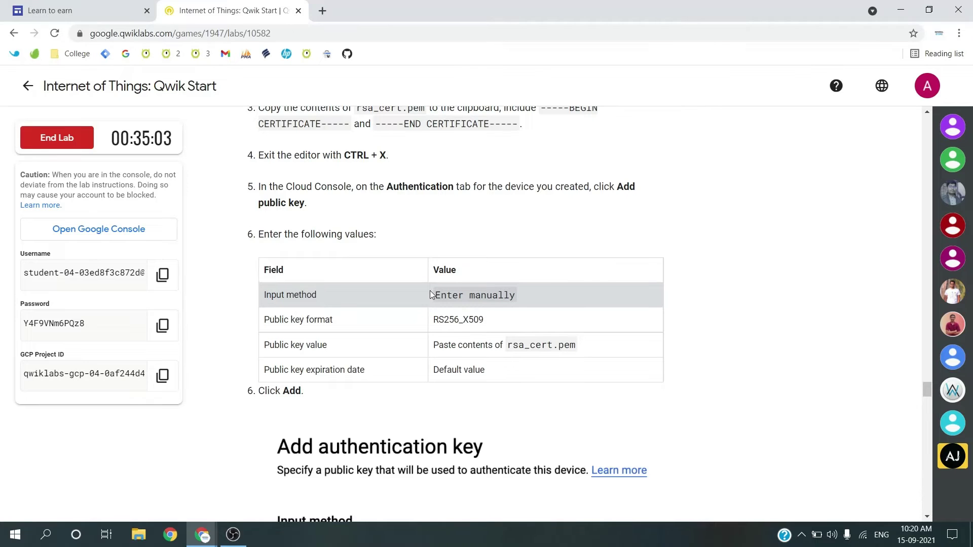
pyautogui.hotkey('alt', 'Tab')
pyautogui.click(431, 250)
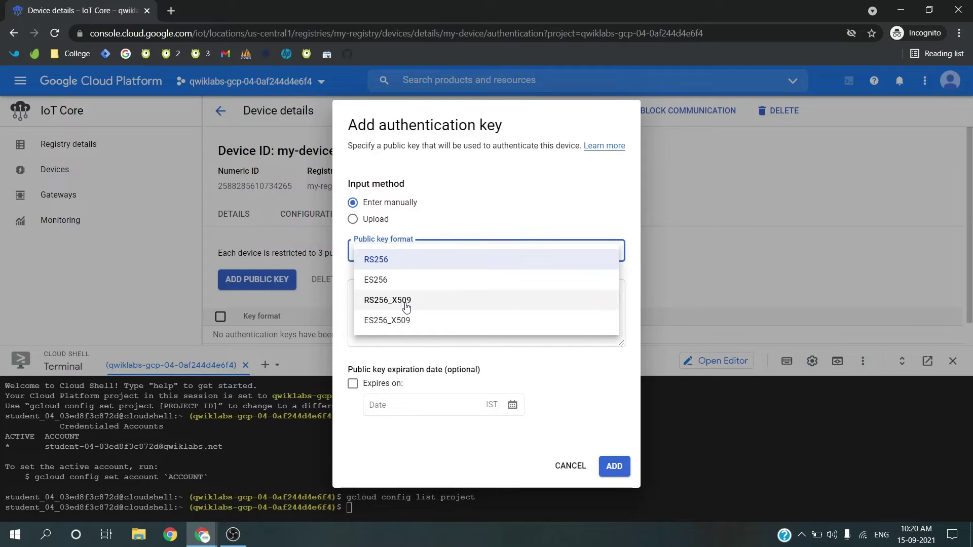
pyautogui.click(400, 299)
pyautogui.click(419, 313)
pyautogui.hotkey('ctrl', 'v')
pyautogui.hotkey('alt', 'Tab')
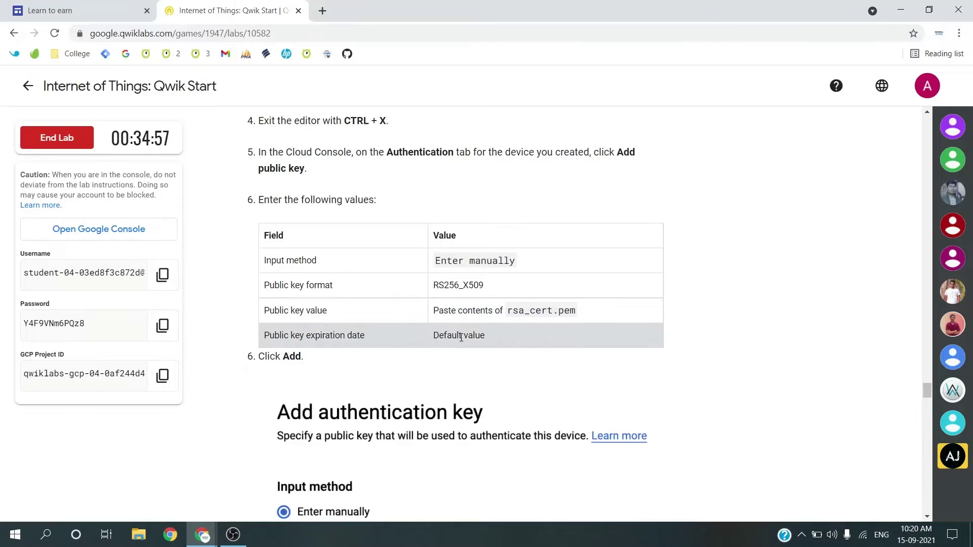
pyautogui.scroll(-3, 462, 278)
pyautogui.hotkey('alt', 'Tab')
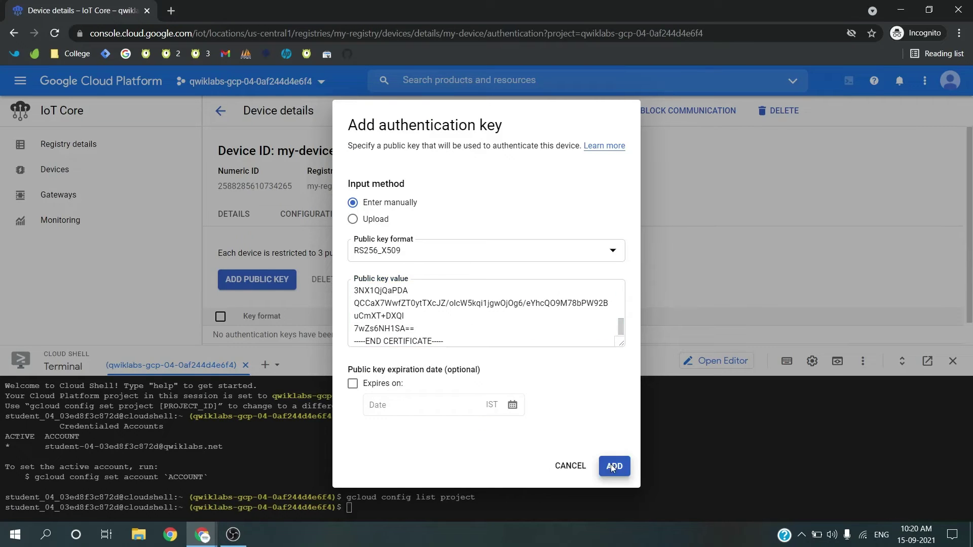
# - Check the lab progress for adding a public key to the device and continue to the Node.js sample section
pyautogui.hotkey('alt', 'Tab')
pyautogui.scroll(-5, 613, 469)
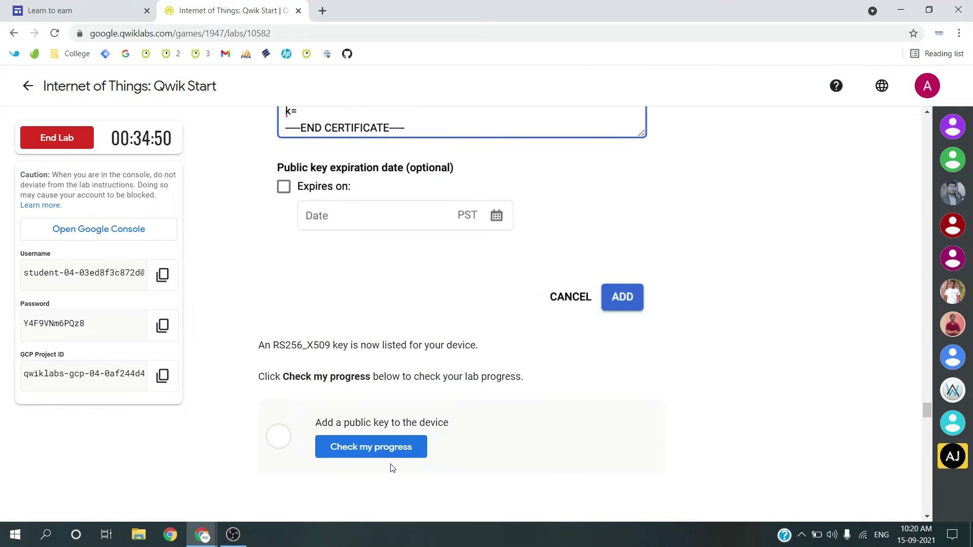
pyautogui.click(413, 454)
pyautogui.scroll(-6, 456, 467)
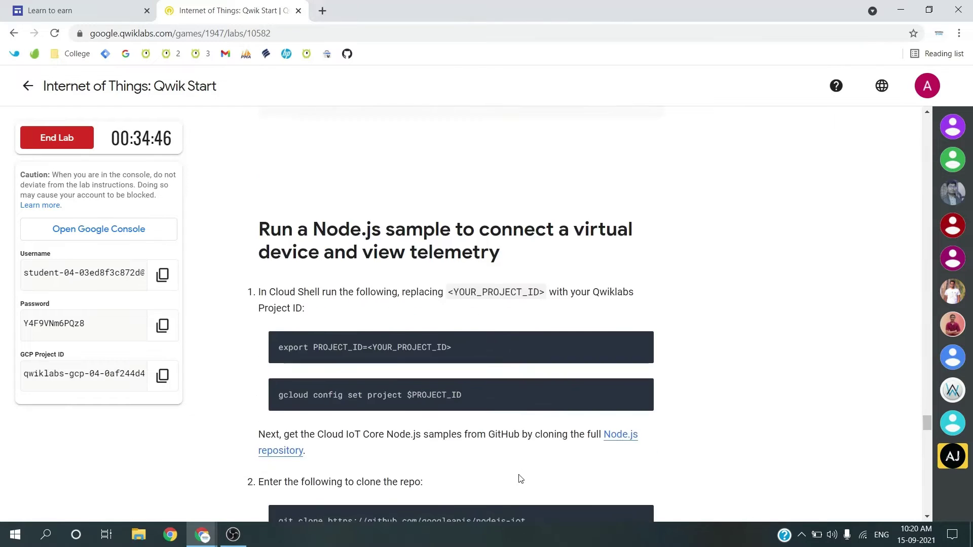
# - In Cloud Shell, export the PROJECT_ID variable with the lab's GCP Project ID as its value
pyautogui.scroll(-1, 520, 479)
pyautogui.hotkey('alt', 'Tab')
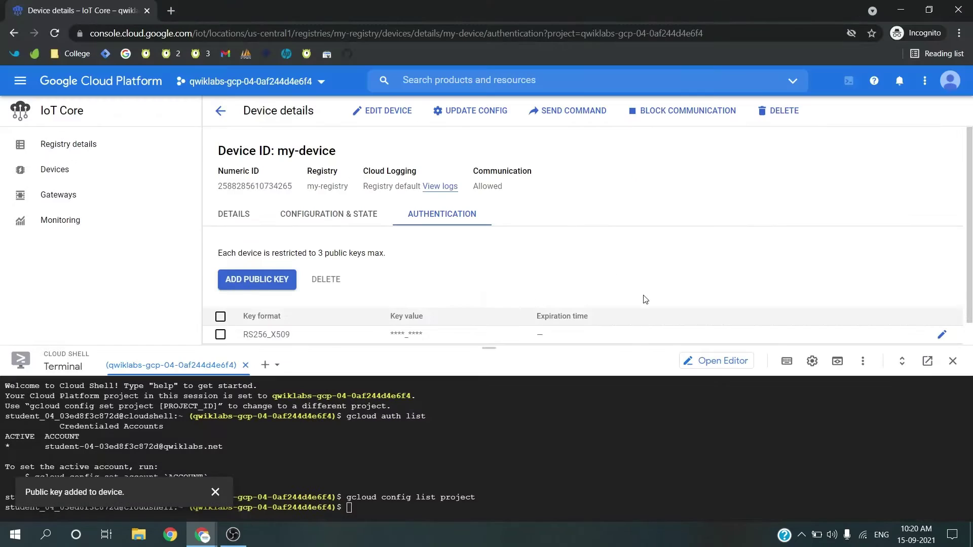
pyautogui.hotkey('ctrl', 'v')
pyautogui.hotkey('alt', 'Tab')
pyautogui.click(155, 374)
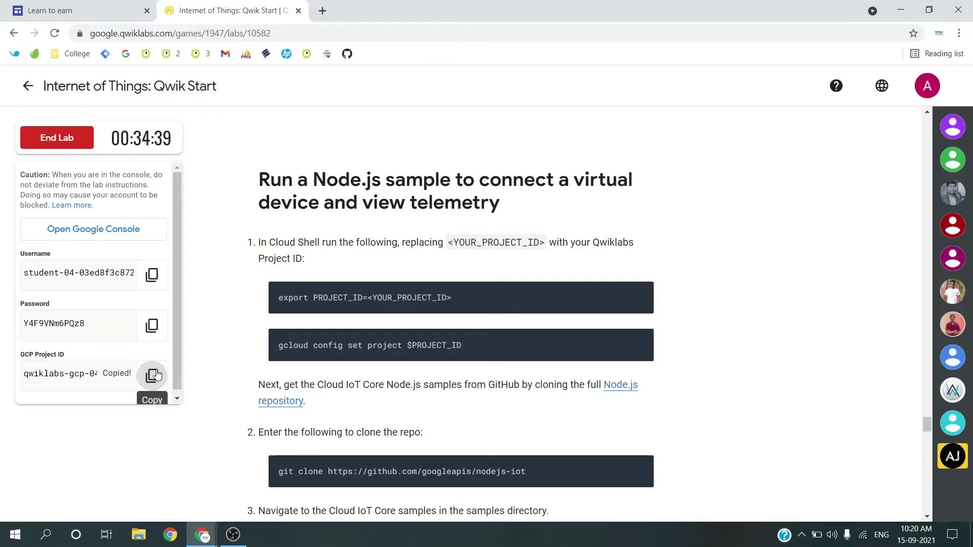
pyautogui.hotkey('alt', 'Tab')
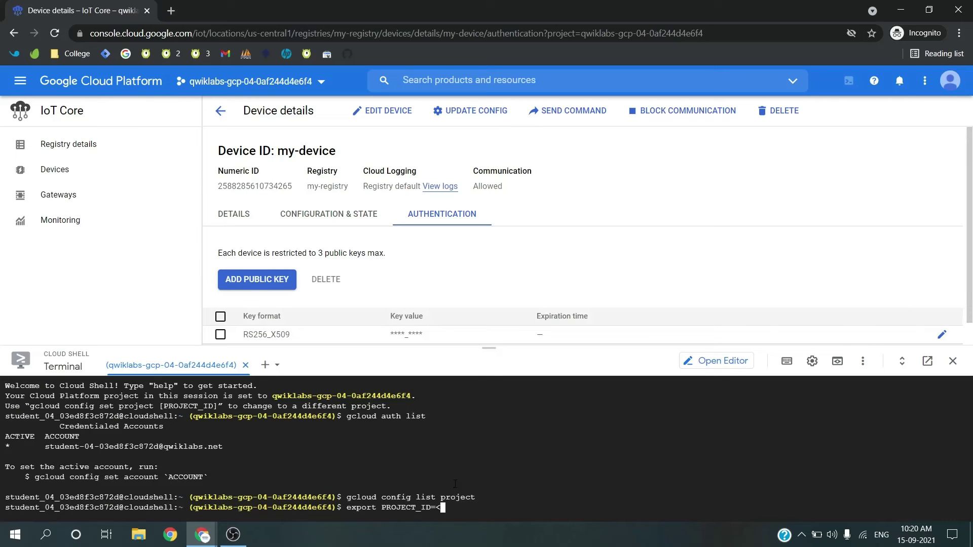
pyautogui.press('BackSpace')
pyautogui.hotkey('ctrl', 'v')
pyautogui.press('Return')
# - Set the active project in Cloud Shell with the lab's command gcloud config set project $PROJECT_ID
pyautogui.hotkey('alt', 'Tab')
pyautogui.scroll(-2, 592, 236)
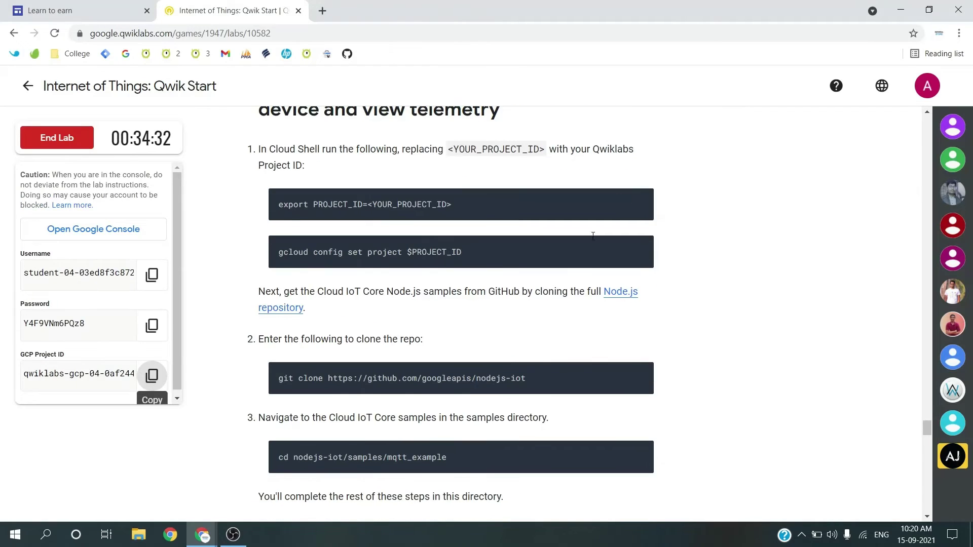
pyautogui.click(639, 255)
pyautogui.hotkey('alt', 'Tab')
pyautogui.hotkey('ctrl', 'v')
pyautogui.press('Return')
pyautogui.hotkey('alt', 'Tab')
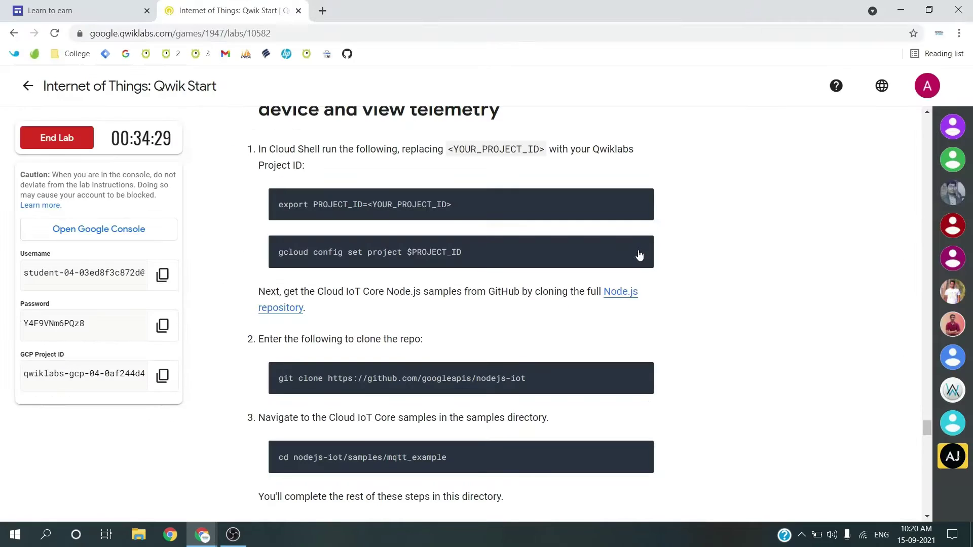
pyautogui.scroll(-3, 639, 255)
pyautogui.hotkey('alt', 'Tab')
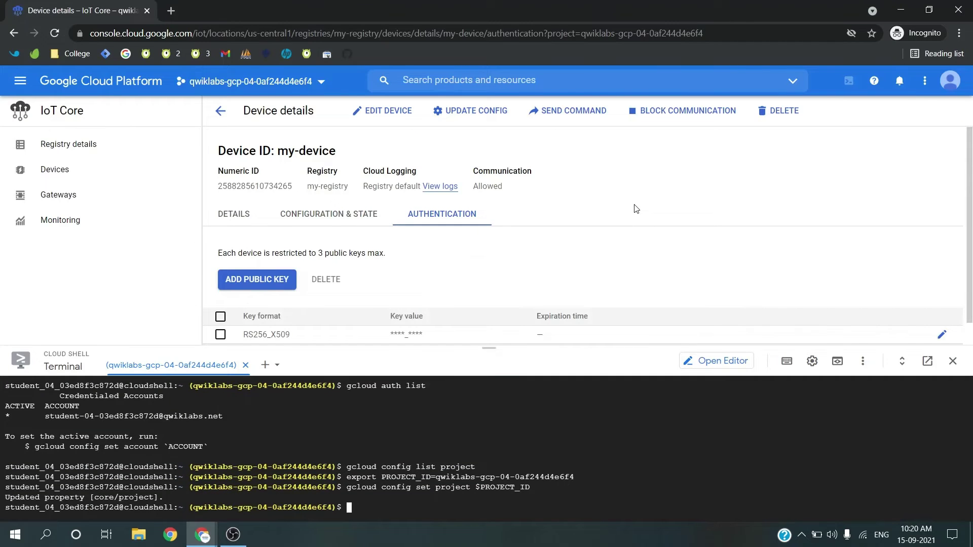
pyautogui.hotkey('ctrl', 'v')
pyautogui.press('Return')
# - Change the Cloud Shell working directory to nodejs-iot/samples/mqtt_example
pyautogui.hotkey('alt', 'Tab')
pyautogui.scroll(-1, 637, 208)
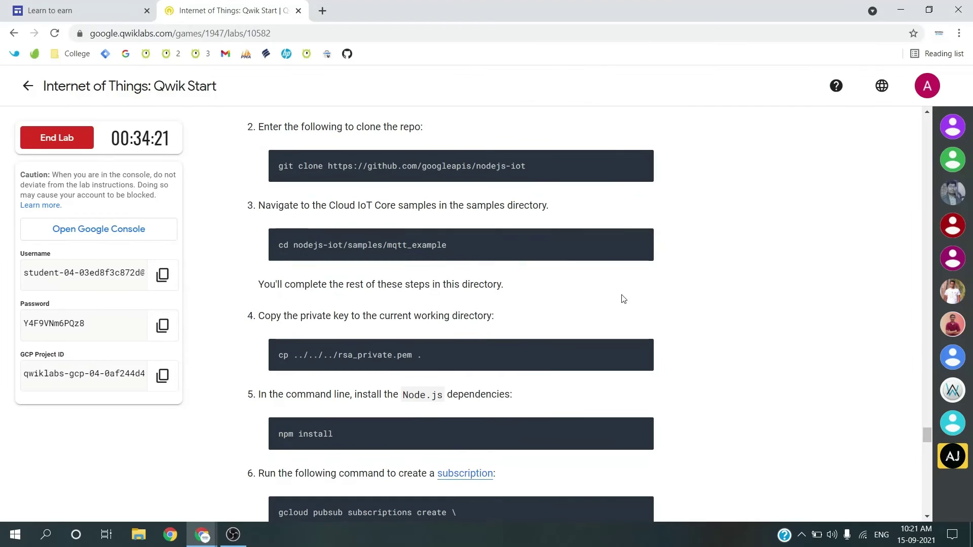
pyautogui.click(638, 242)
pyautogui.hotkey('alt', 'Tab')
pyautogui.hotkey('ctrl', 'v')
pyautogui.press('Return')
# - Copy the private key into the current directory with cp ../../../rsa_private.pem
pyautogui.hotkey('alt', 'Tab')
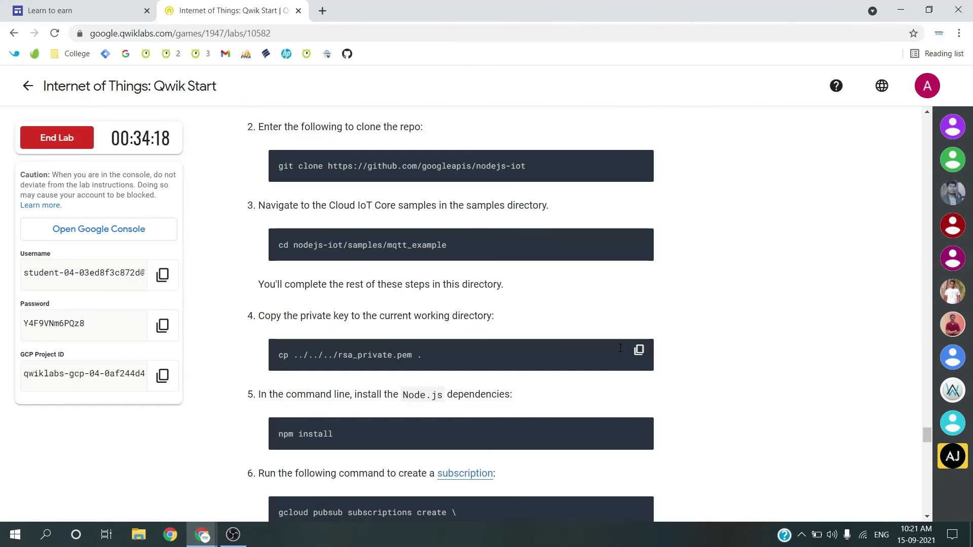
pyautogui.scroll(-1, 620, 348)
pyautogui.click(639, 299)
pyautogui.hotkey('alt', 'Tab')
pyautogui.hotkey('ctrl', 'v')
pyautogui.press('Return')
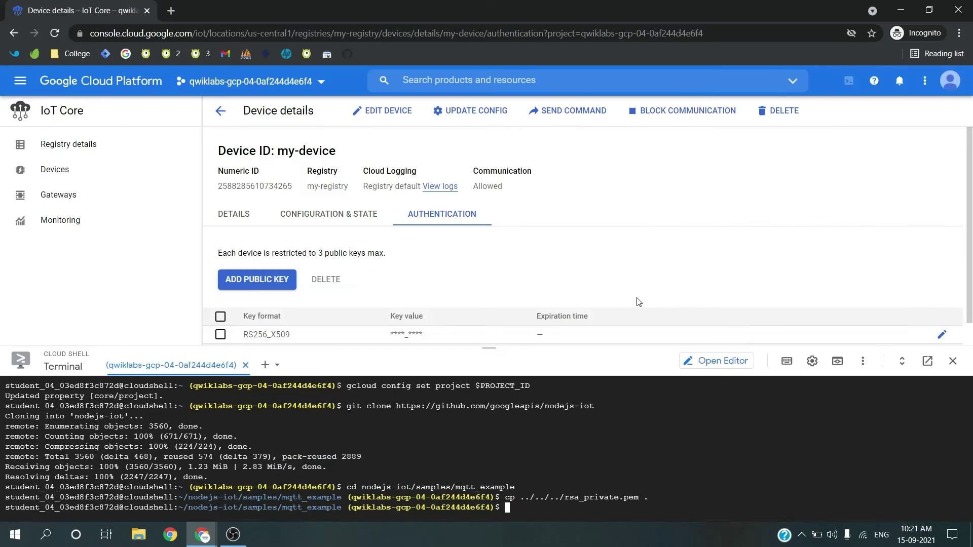
# - Install the Node.js dependencies in the mqtt_example directory with npm install
pyautogui.hotkey('alt', 'Tab')
pyautogui.click(641, 373)
pyautogui.hotkey('alt', 'Tab')
pyautogui.press('Return')
# - Create the Pub/Sub subscription my-subscription on the cloud-builds topic with the lab's gcloud command
pyautogui.hotkey('alt', 'Tab')
pyautogui.scroll(-3, 641, 374)
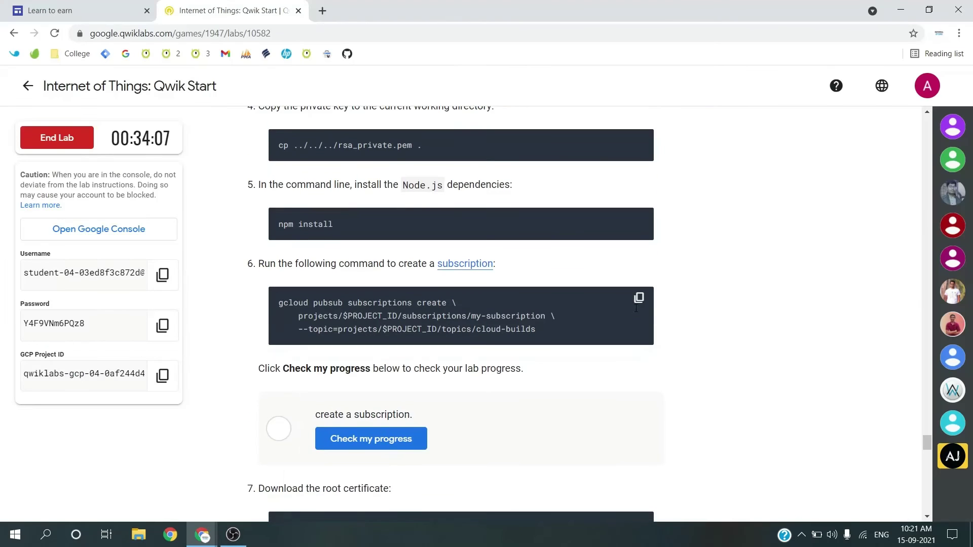
pyautogui.click(638, 299)
pyautogui.hotkey('alt', 'Tab')
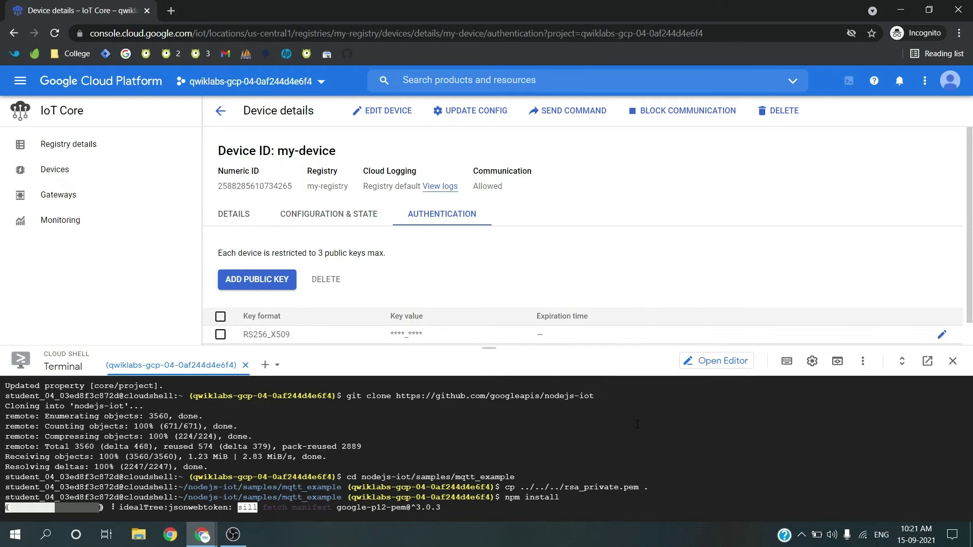
pyautogui.scroll(-1, 645, 343)
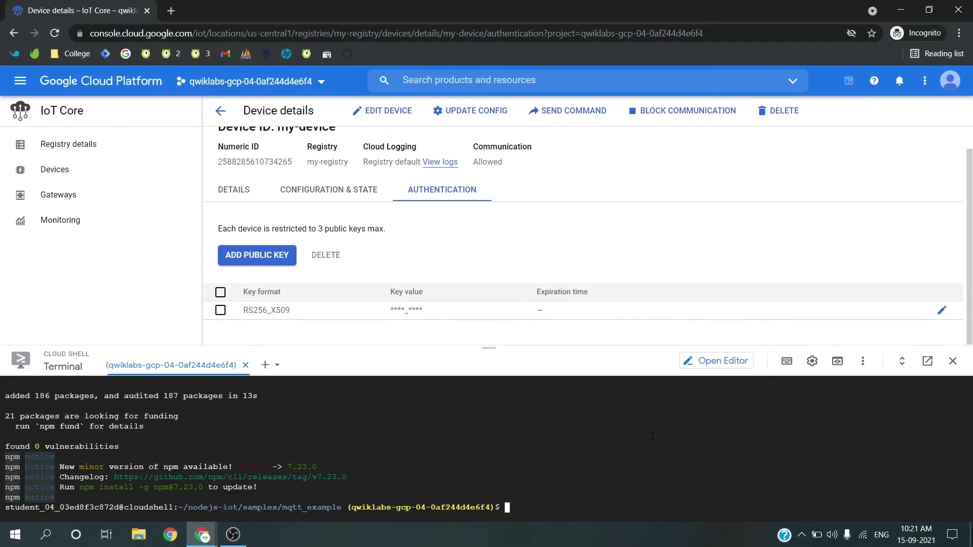
pyautogui.hotkey('ctrl', 'v')
# - Check the lab progress for creating a subscription
pyautogui.hotkey('alt', 'Tab')
pyautogui.scroll(-2, 653, 440)
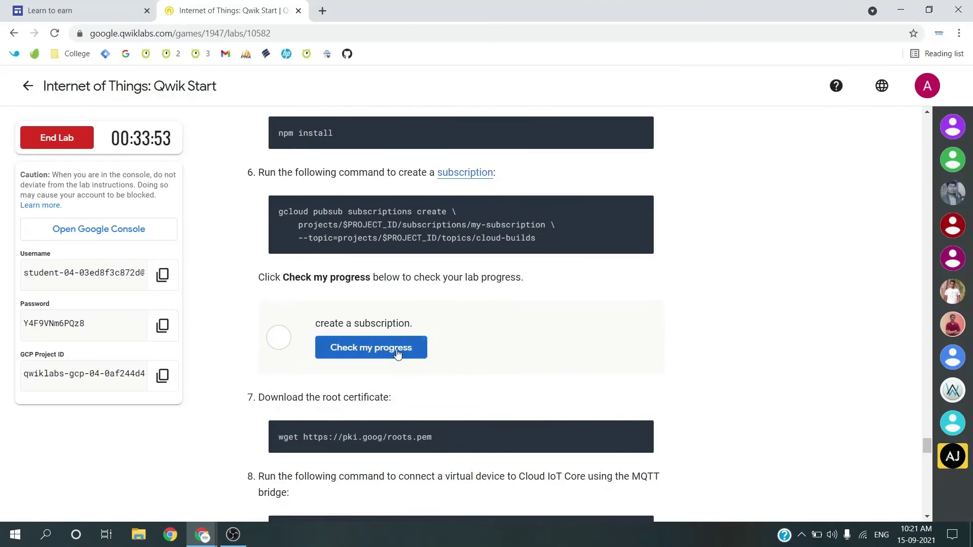
pyautogui.click(372, 347)
pyautogui.scroll(-2, 512, 380)
pyautogui.click(639, 370)
pyautogui.hotkey('alt', 'Tab')
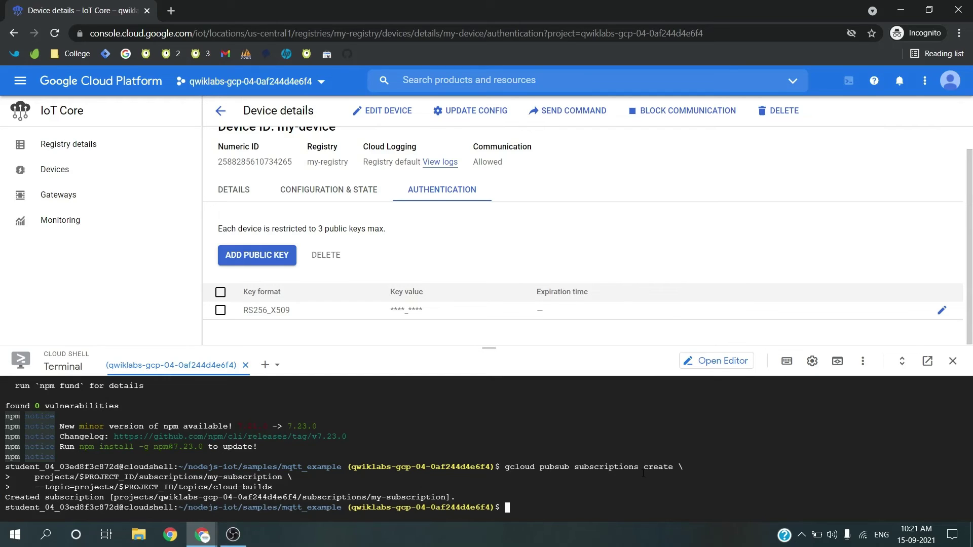
pyautogui.hotkey('ctrl', 'v')
pyautogui.press('Return')
# - Run the lab's cloudiot_mqtt_example_nodejs.js command to connect my-device over the MQTT bridge and publish 25 messages using RS256 and port 443
pyautogui.hotkey('alt', 'Tab')
pyautogui.scroll(-4, 639, 266)
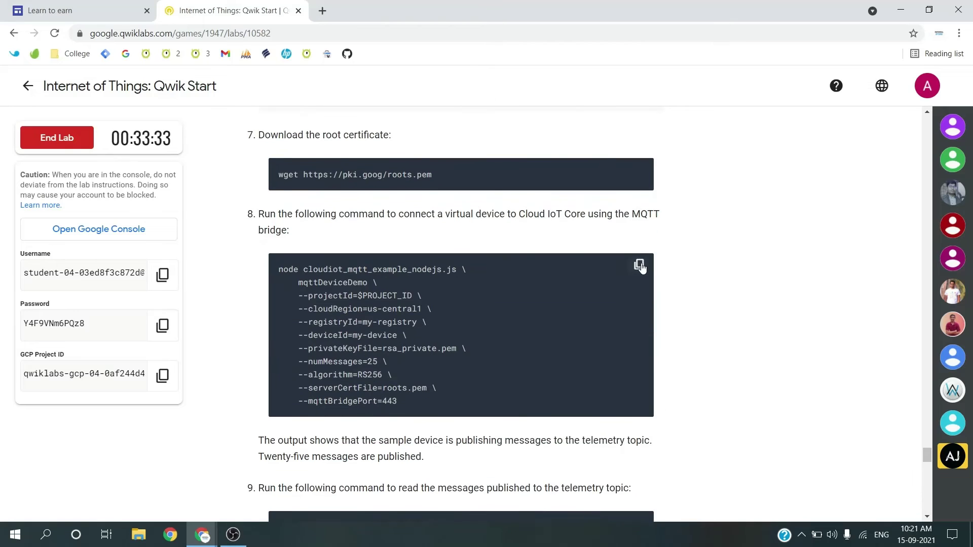
pyautogui.click(640, 266)
pyautogui.hotkey('alt', 'Tab')
pyautogui.hotkey('ctrl', 'v')
pyautogui.press('Return')
# - Read the published telemetry messages by running gcloud pubsub subscriptions pull --auto-ack for my-subscription
pyautogui.hotkey('alt', 'Tab')
pyautogui.scroll(-6, 642, 269)
pyautogui.click(637, 210)
pyautogui.hotkey('alt', 'Tab')
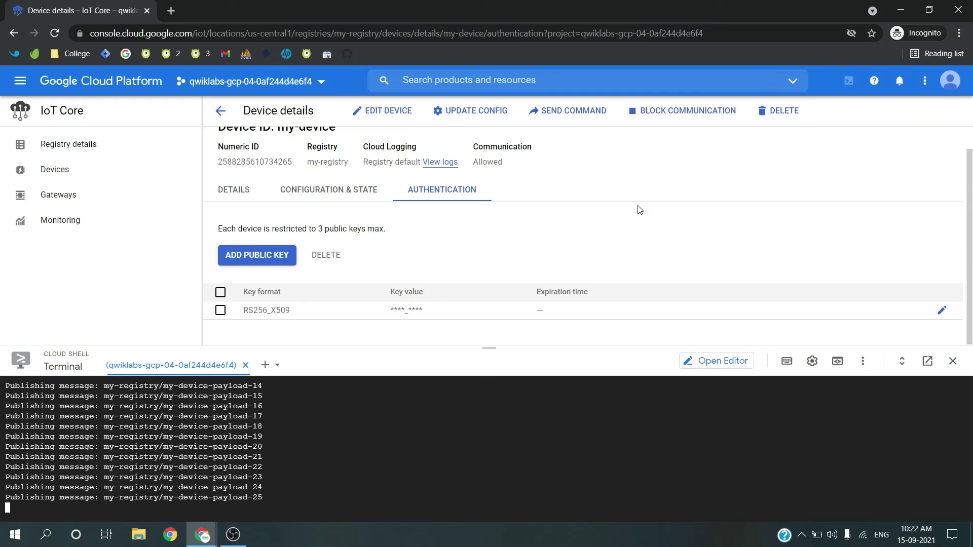
pyautogui.hotkey('ctrl', 'v')
pyautogui.press('Return')
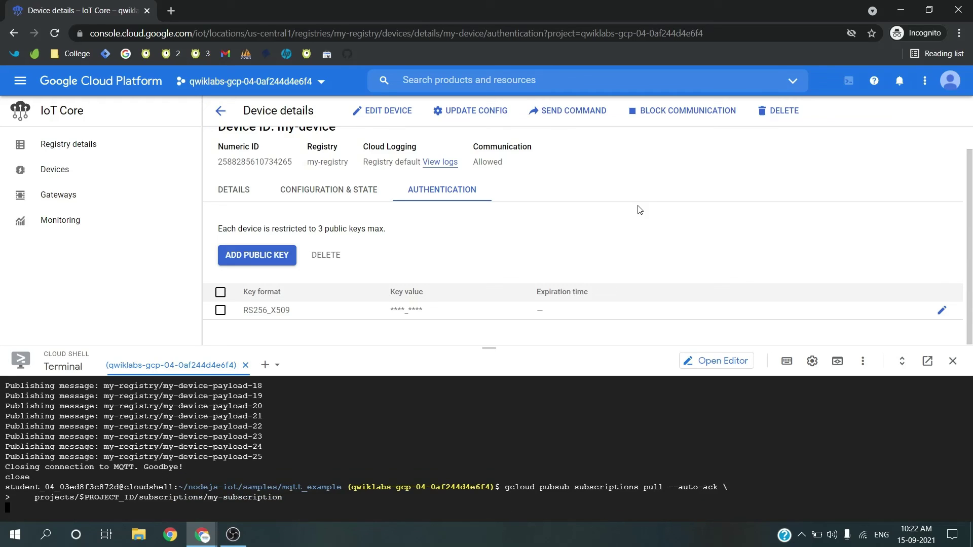
# - Answer True to the lab's quiz question about the Google Cloud IoT platform
pyautogui.hotkey('alt', 'Tab')
pyautogui.scroll(-4, 635, 218)
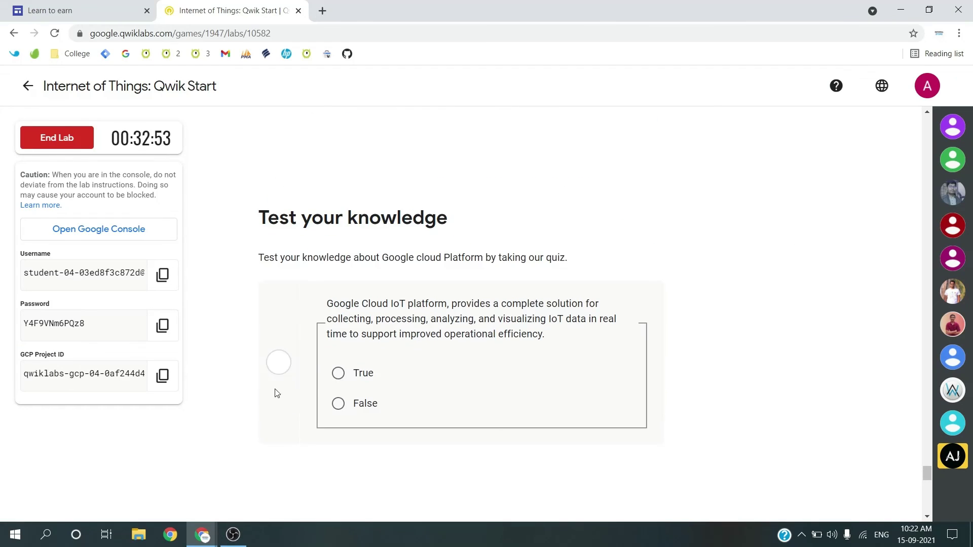
pyautogui.click(338, 373)
# - Go to the end of the lab instructions, then end the lab and submit the confirmation
pyautogui.scroll(-8, 439, 365)
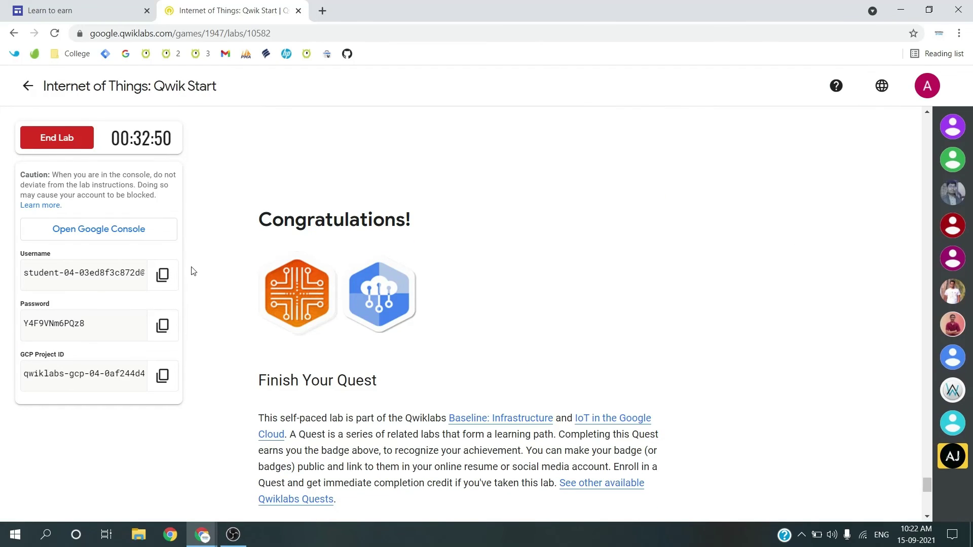
pyautogui.click(63, 142)
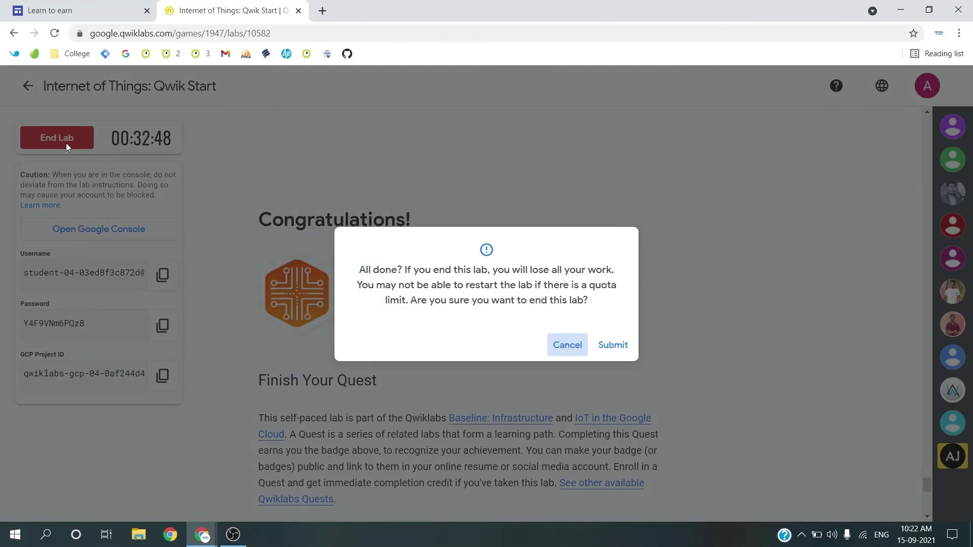
pyautogui.click(609, 353)
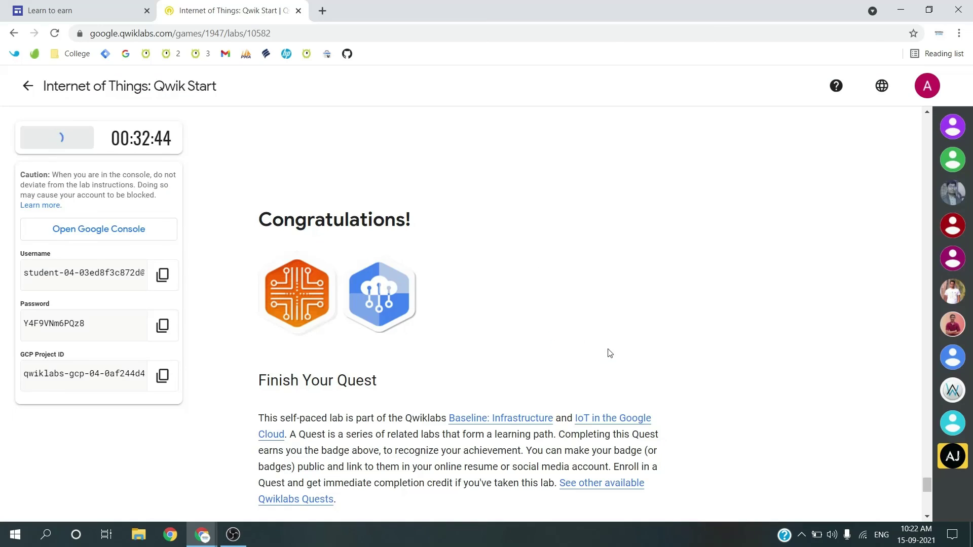